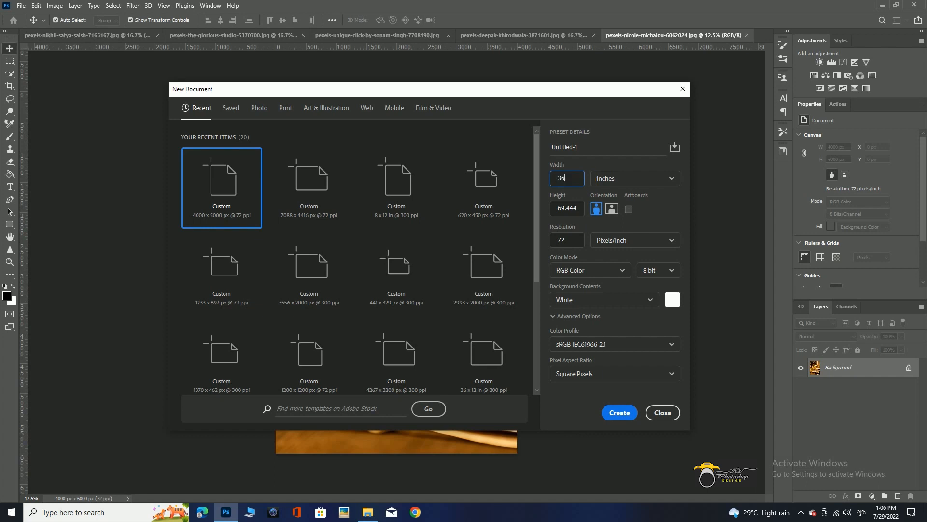
Create a blank document 36 inches wide and 12 inches high at 300 pixels/inch.
key(Tab)
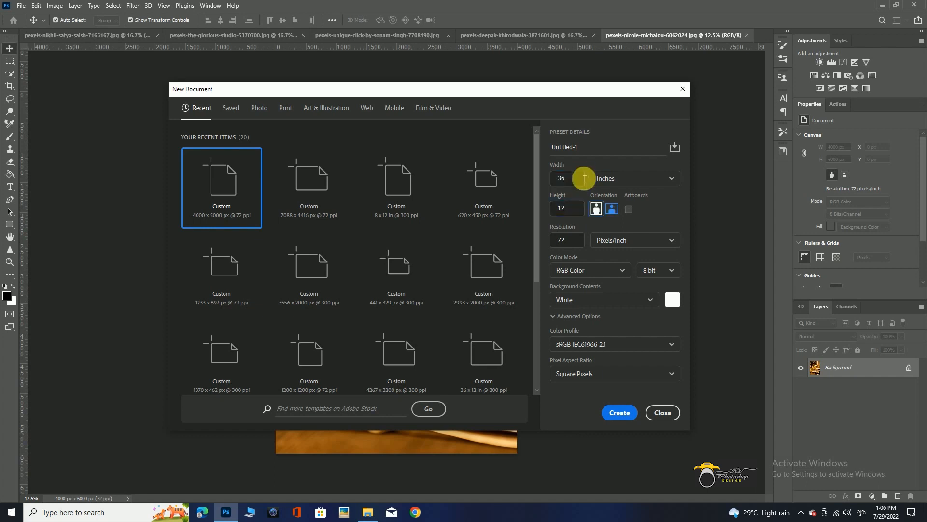
text(30)
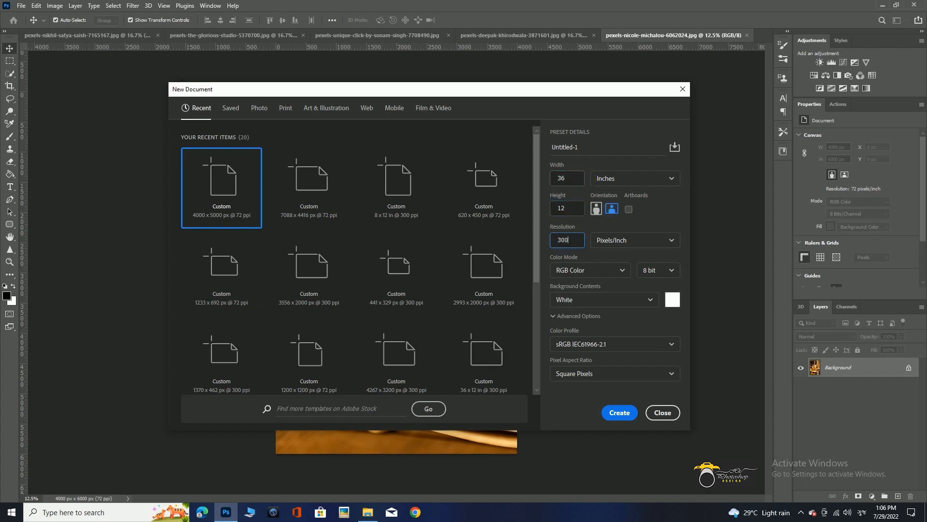
text(0)
key(Return)
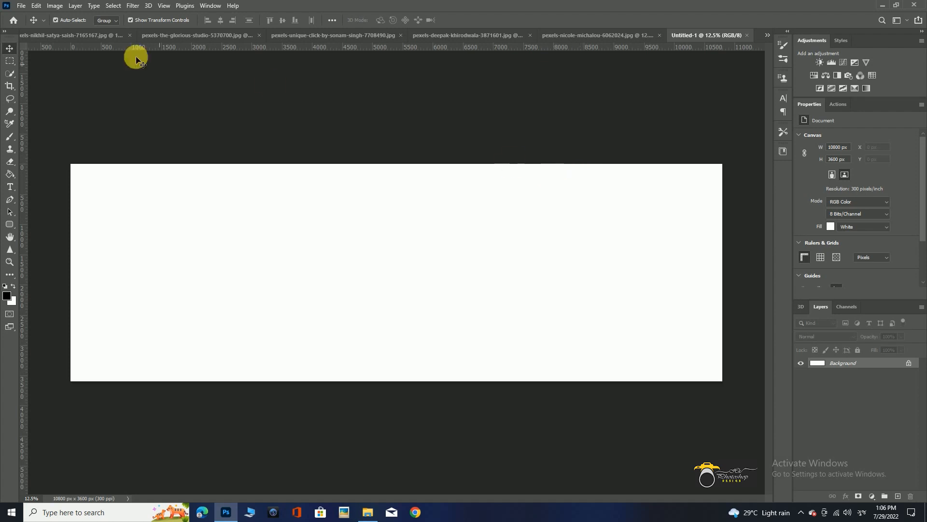
Transfer the bride portrait from its own file into the new document, closing the source, and place it flush with the canvas's right edge.
click(60, 36)
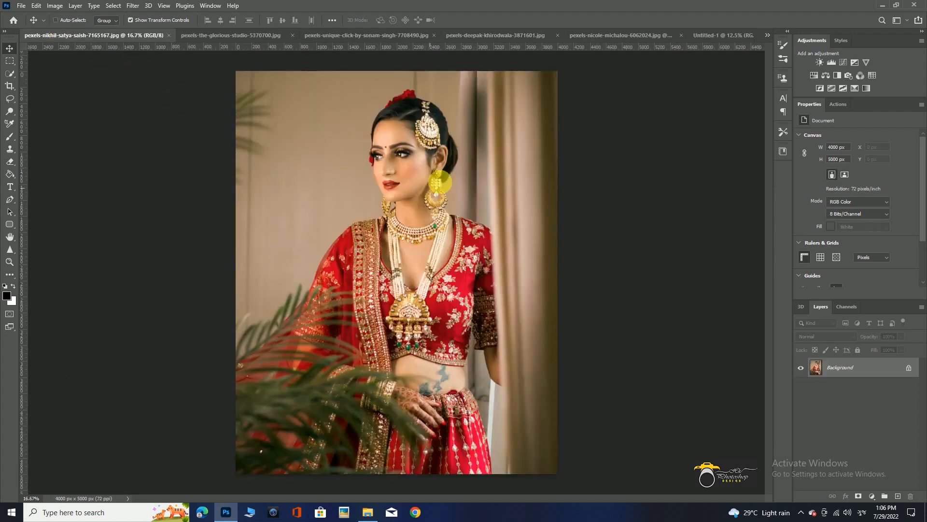
key(ctrl+w)
click(453, 189)
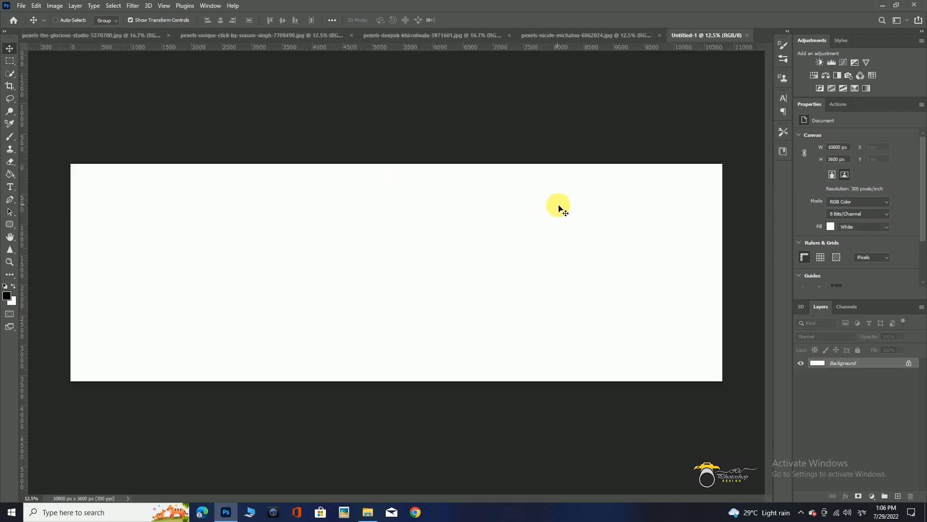
key(ctrl+v)
drag(404, 309, 616, 299)
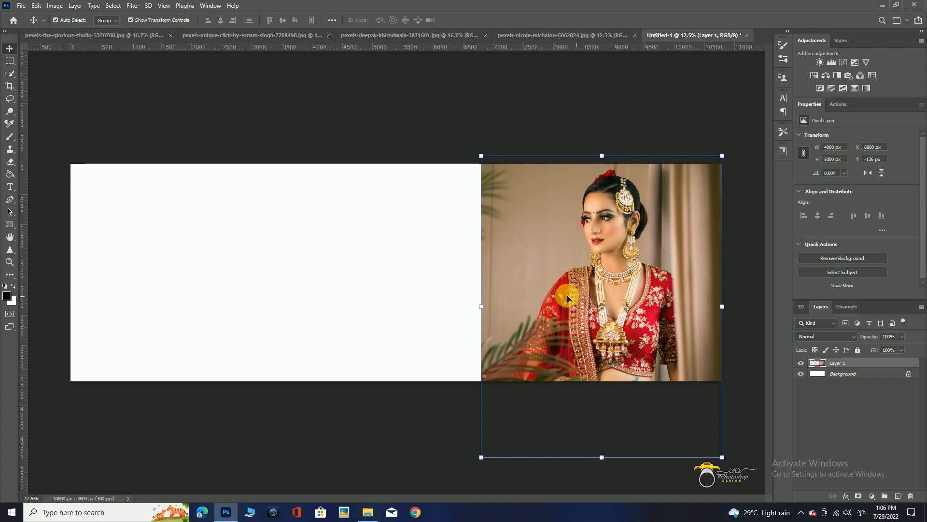
click(389, 252)
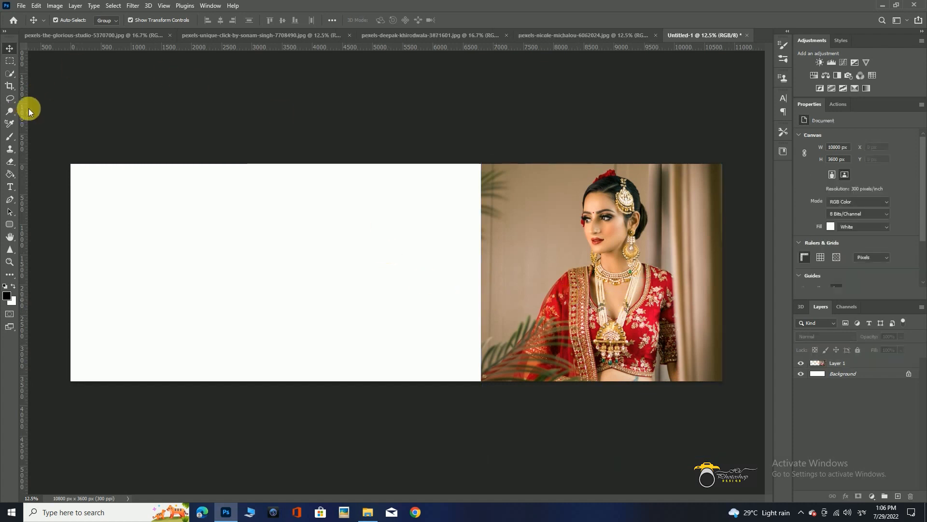
Cut the entire blue gemstone ring photo from its source file and close that file without saving.
click(122, 34)
key(ctrl+a)
key(ctrl+x)
key(ctrl+w)
click(464, 190)
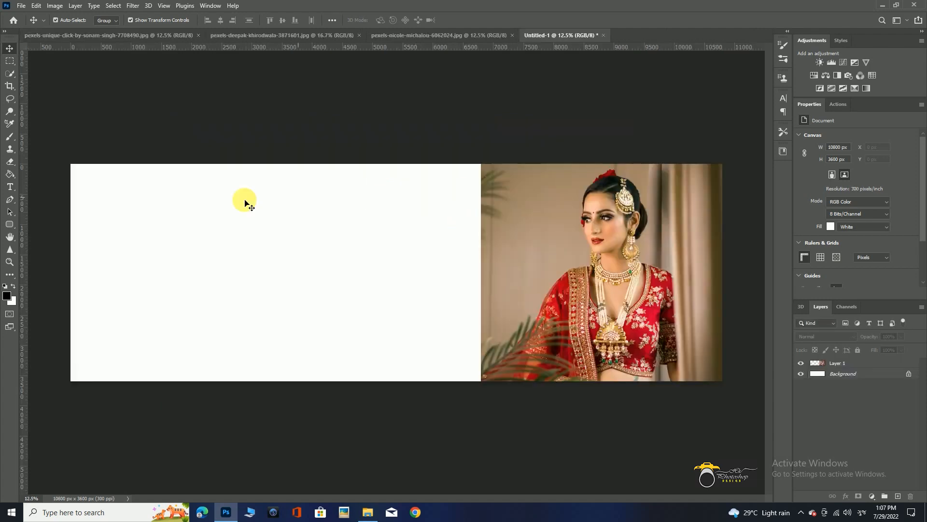
Paste the blue gemstone ring photo, scale it to about 34%, and place it low beside the bride portrait.
click(9, 61)
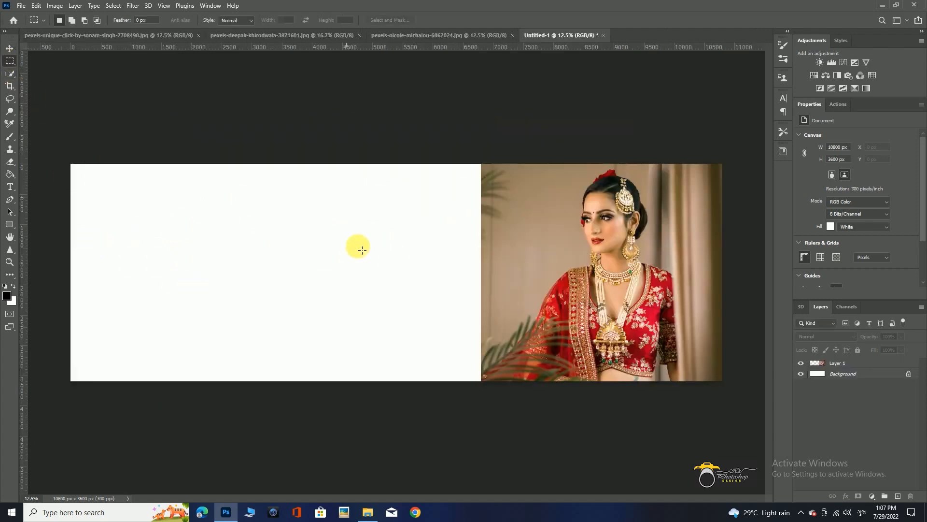
key(ctrl+v)
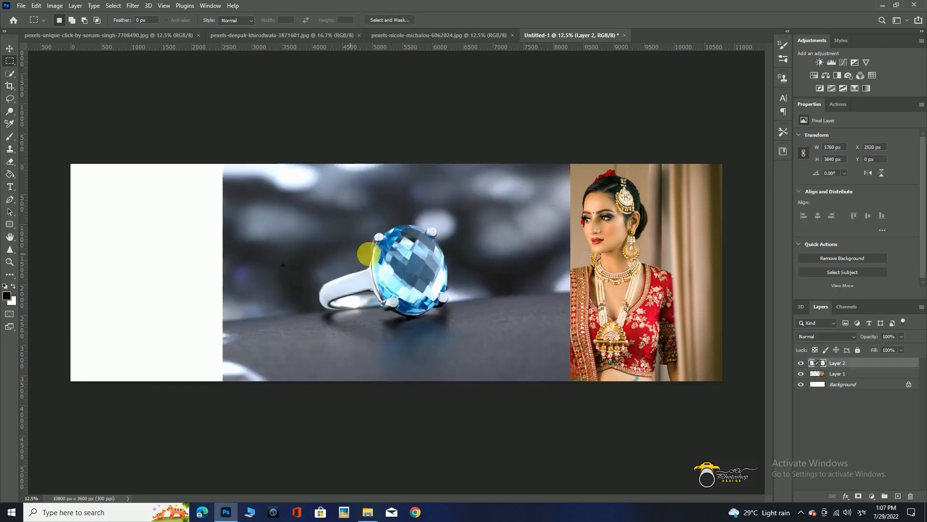
key(ctrl+t)
drag(525, 198, 445, 219)
drag(431, 279, 447, 320)
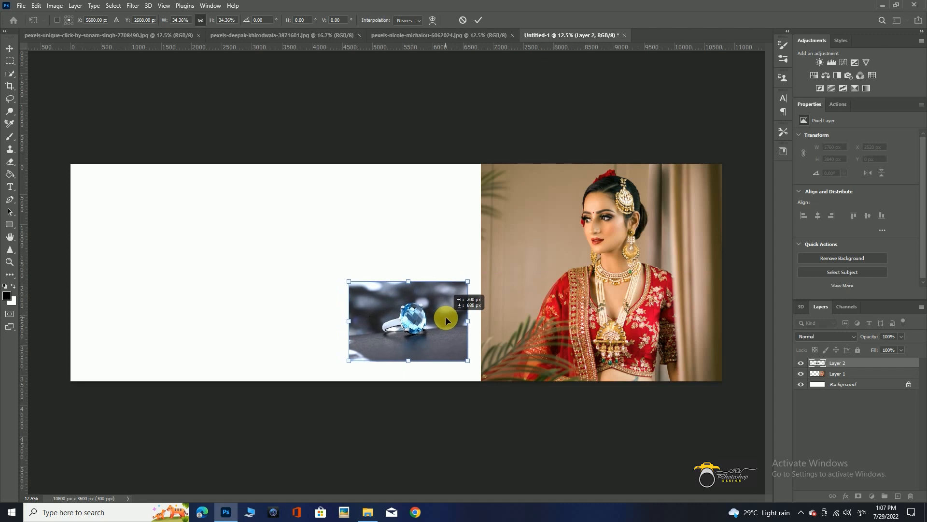
click(445, 115)
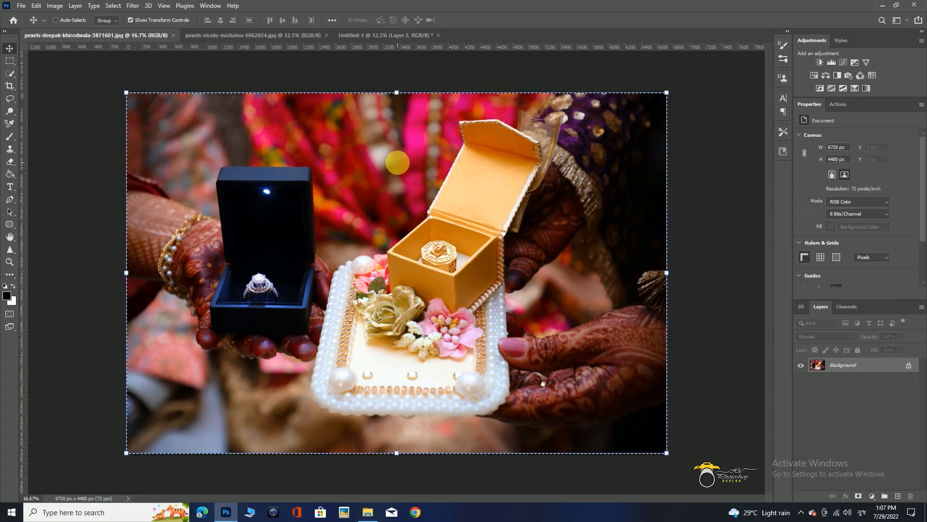
Bring in the ring-box photo from its file, closed without saving, scale it to about 33%, and place it above the blue ring photo.
key(ctrl+alt+w)
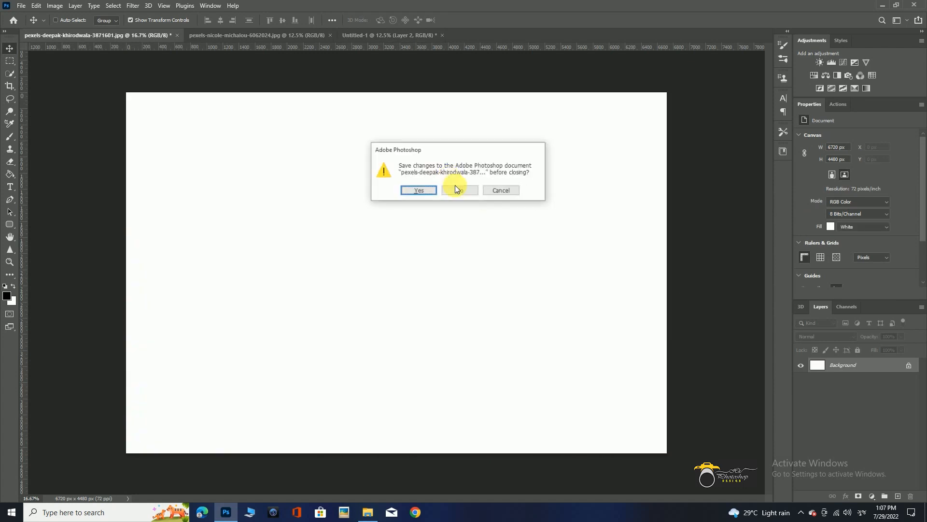
click(460, 191)
key(ctrl+v)
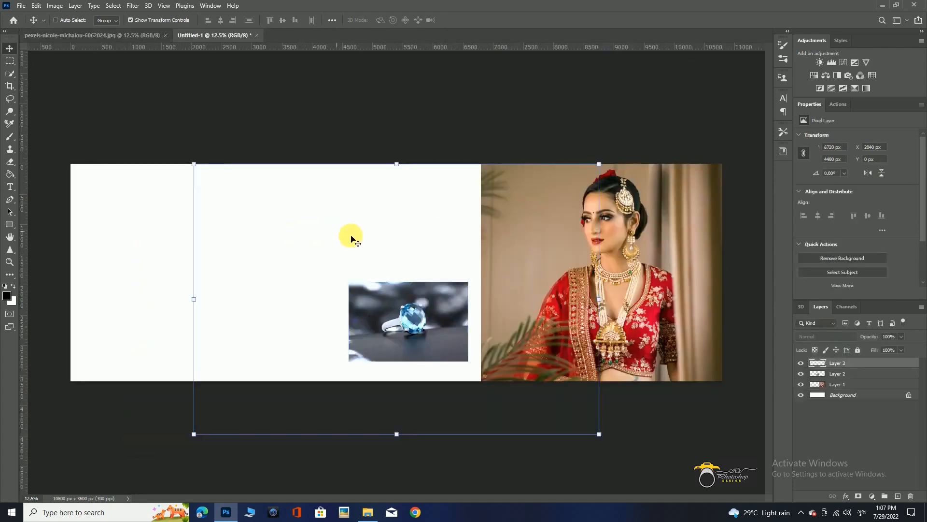
drag(599, 164, 449, 216)
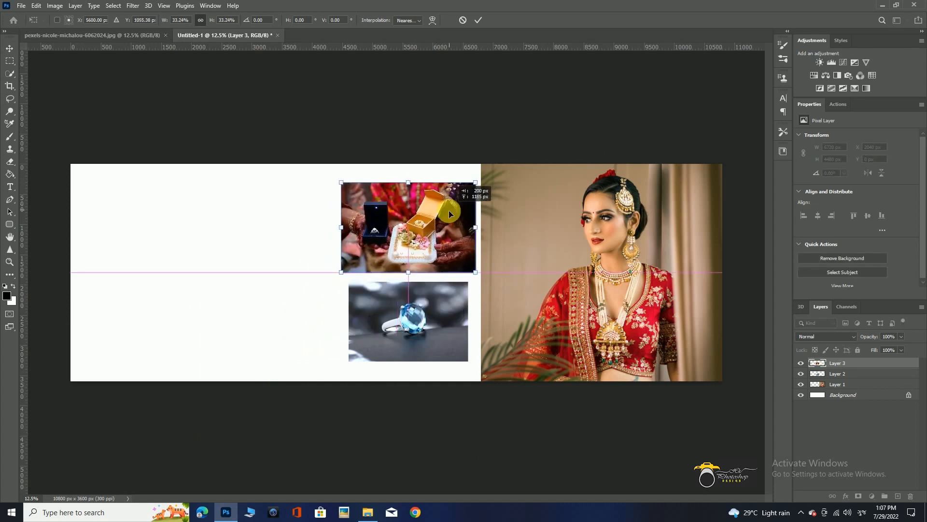
click(441, 114)
Select the ring-box and blue ring photos together and nudge both slightly downward.
click(439, 320)
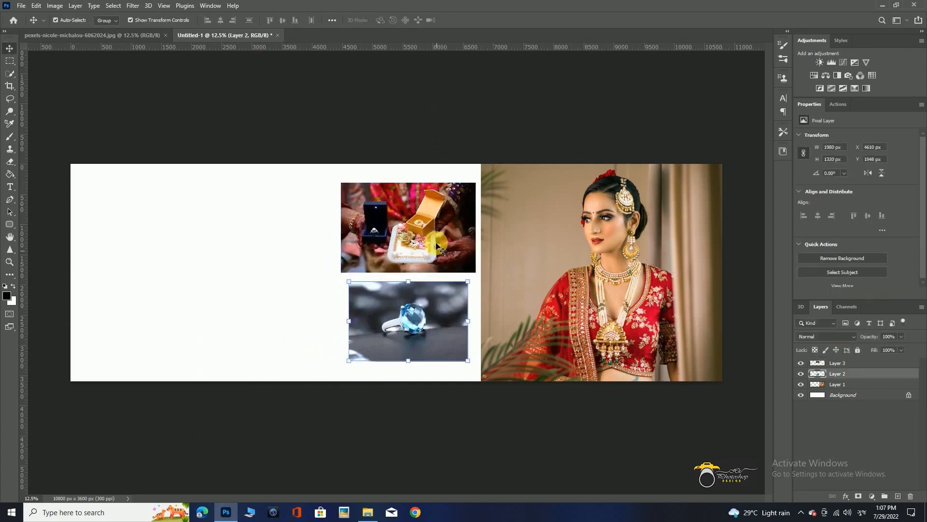
shift+click(437, 245)
drag(438, 335, 439, 335)
click(448, 133)
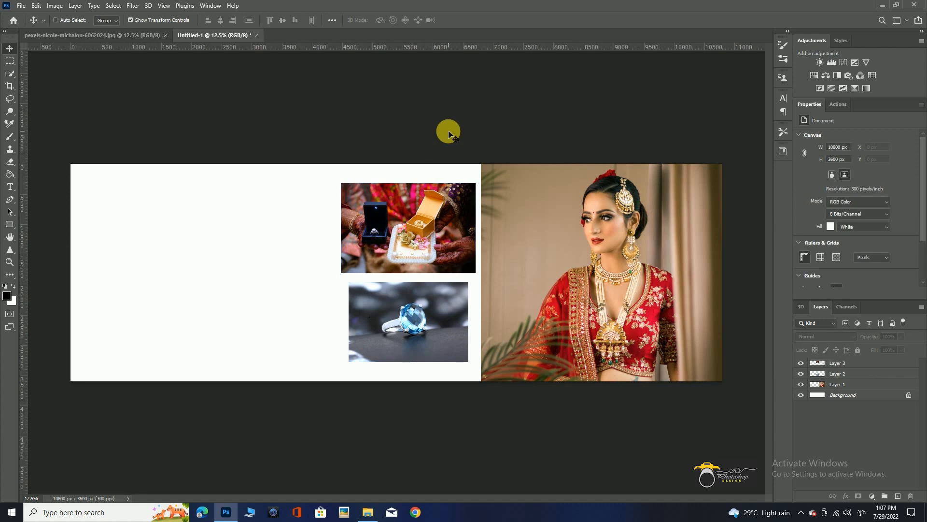
Cut the entire candlelit table photo from its source file and close that file without saving.
key(ctrl+Tab)
key(ctrl+a)
key(ctrl+x)
key(ctrl+w)
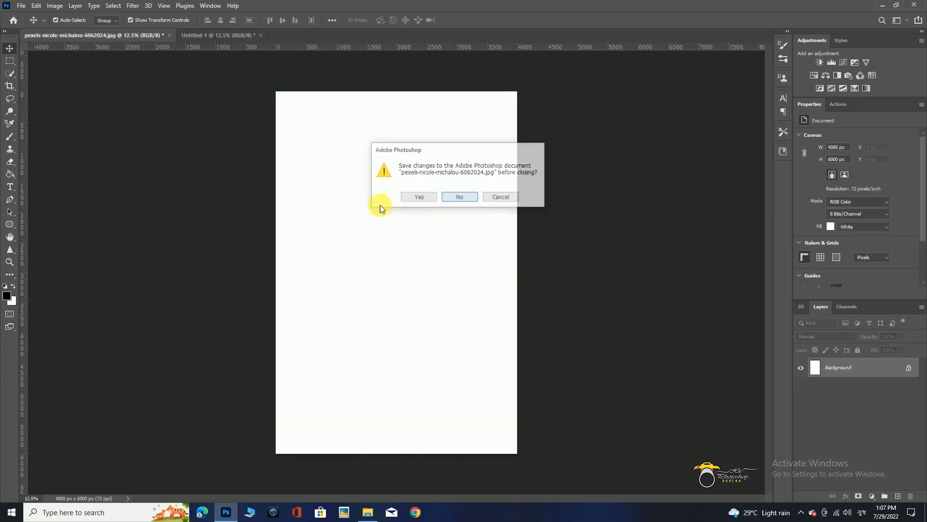
click(458, 197)
Paste the candlelit table photo, scale it to about 2144 × 3216 px, and place it near the canvas's left edge.
key(ctrl+v)
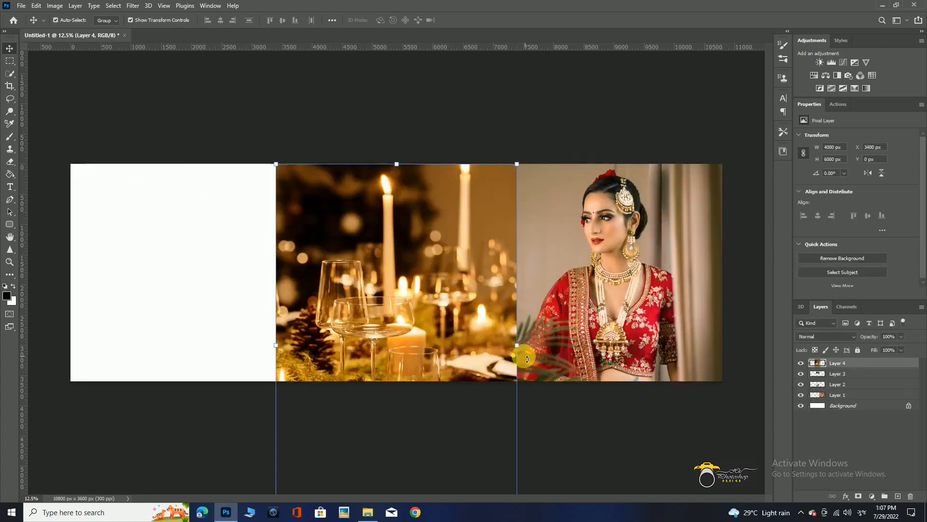
drag(517, 345, 462, 345)
drag(433, 347, 186, 278)
key(Return)
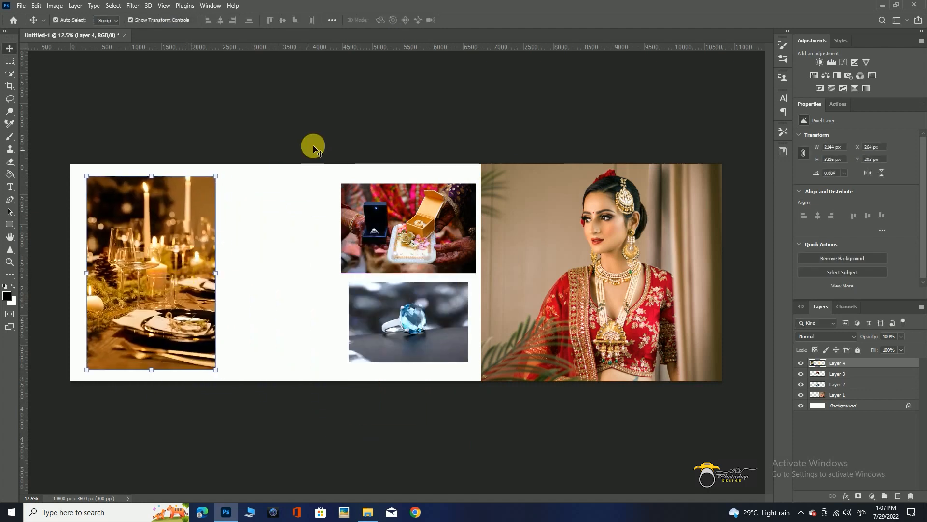
click(281, 98)
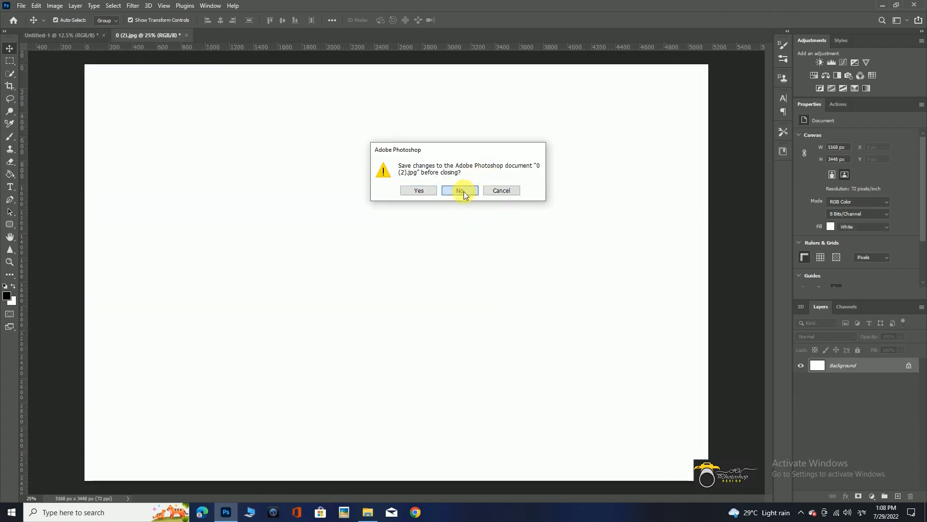
Paste the diamond ring photo into the wide document, enlarge it to about 5966 × 3980 px, and shift it left.
click(464, 192)
key(ctrl+v)
drag(552, 167, 576, 152)
drag(553, 214, 487, 207)
key(Return)
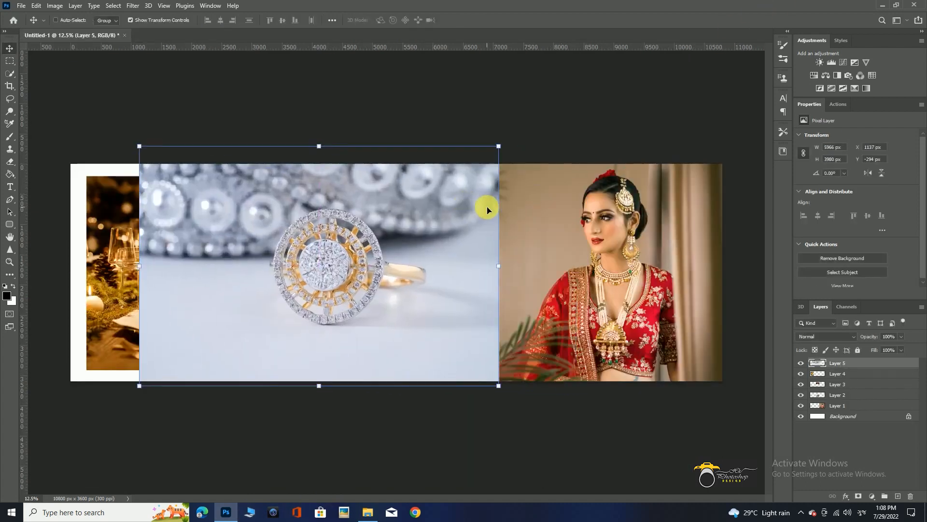
Send the diamond ring layer behind the three smaller photos and move it to about X 345 px, Y -380 px.
key(ctrl+bracketleft)
key(ctrl+bracketleft)
key(ctrl+bracketleft)
drag(304, 231, 261, 231)
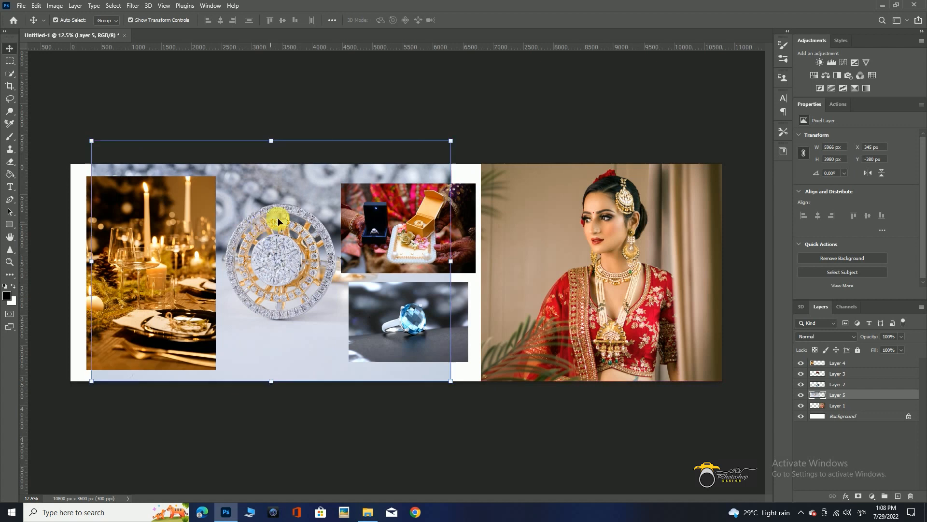
Scale the diamond ring background down slightly and shift it to the right between the smaller photos.
drag(452, 140, 426, 157)
key(Return)
drag(311, 217, 337, 209)
key(Return)
Select the left strip of the diamond ring background and stretch it out to the canvas's left edge.
click(10, 61)
drag(47, 126, 169, 446)
key(v)
drag(71, 272, 29, 271)
key(Return)
Select the right strip of the diamond ring background, stretch it rightward to meet the bride portrait, and deselect.
click(10, 63)
mouse_move(422, 162)
mouse_down()
mouse_move(526, 451)
mouse_move(575, 384)
mouse_up()
key(ctrl+t)
mouse_move(574, 272)
mouse_down()
mouse_move(776, 275)
mouse_move(749, 290)
mouse_up()
key(Return)
key(ctrl+d)
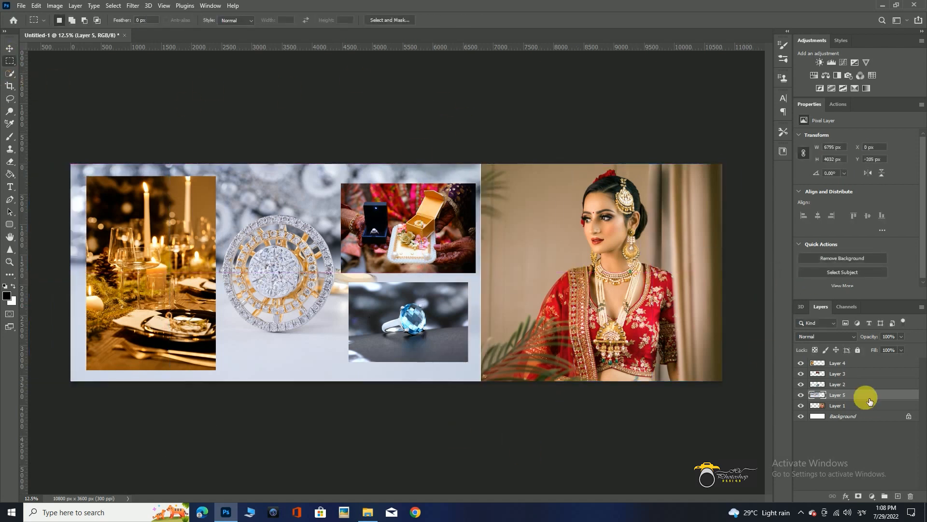
Move the diamond ring layer beneath the bride layer and enlarge the bride portrait slightly over the seam between them.
drag(859, 395, 859, 411)
key(v)
click(525, 360)
drag(481, 457, 478, 460)
key(Return)
Try other blend modes on the diamond ring background, keep it at Normal, and set its opacity to 99%.
click(838, 405)
click(823, 336)
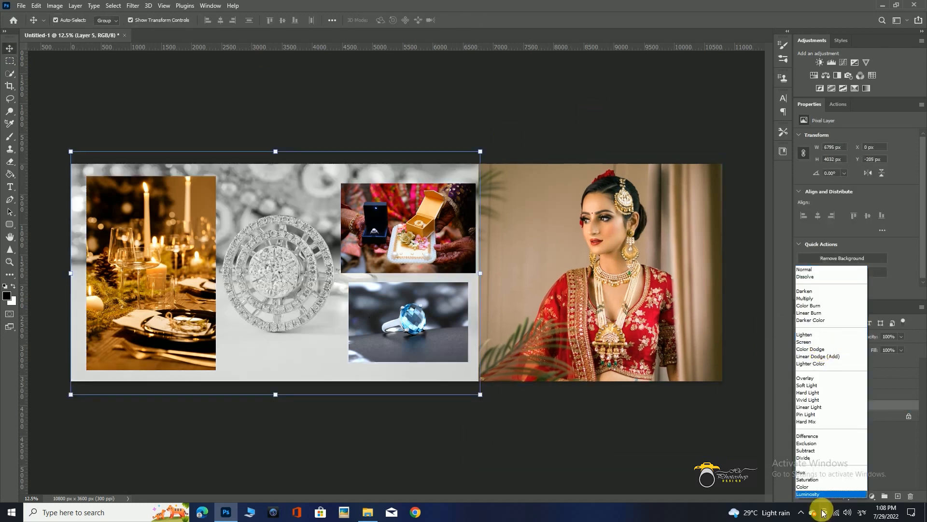
click(824, 271)
key(5)
key(6)
key(0)
key(0)
key(9)
key(9)
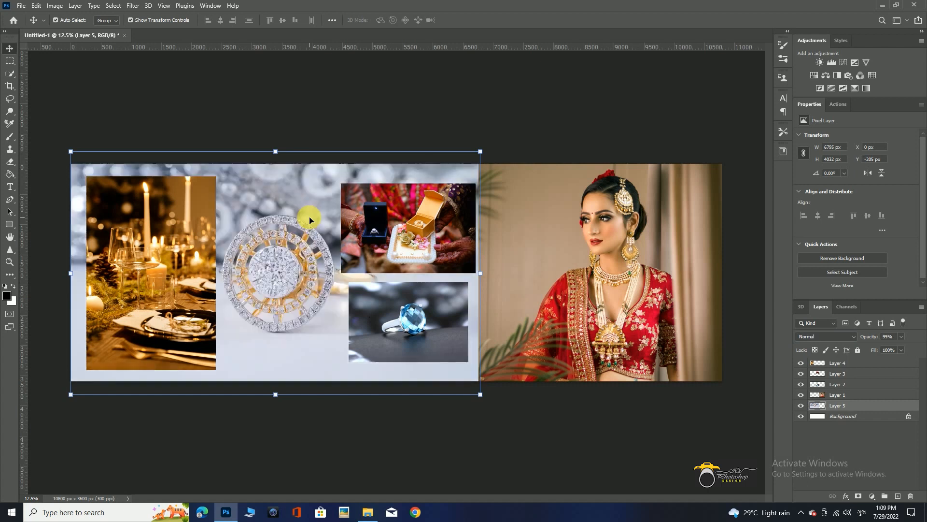
Move the candlelit table photo left to about X 137 px.
click(360, 226)
shift+click(417, 331)
click(170, 223)
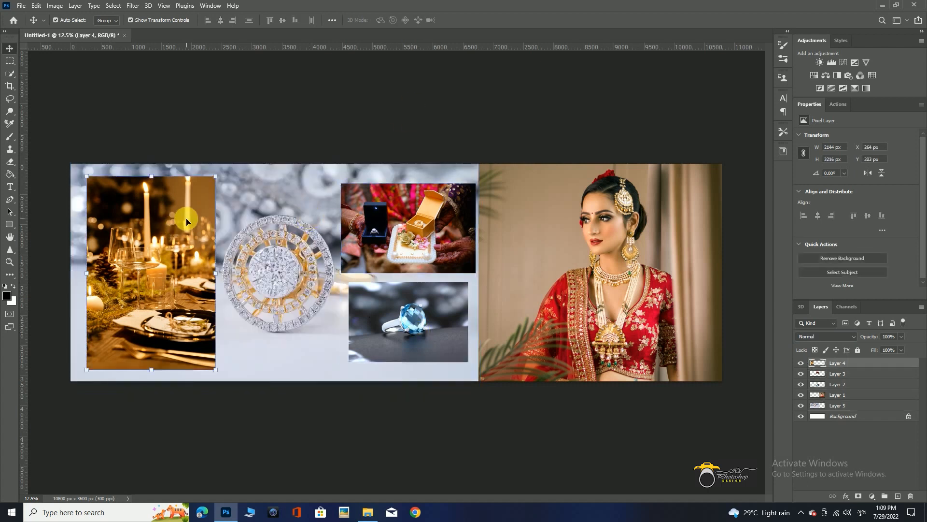
drag(197, 223, 189, 224)
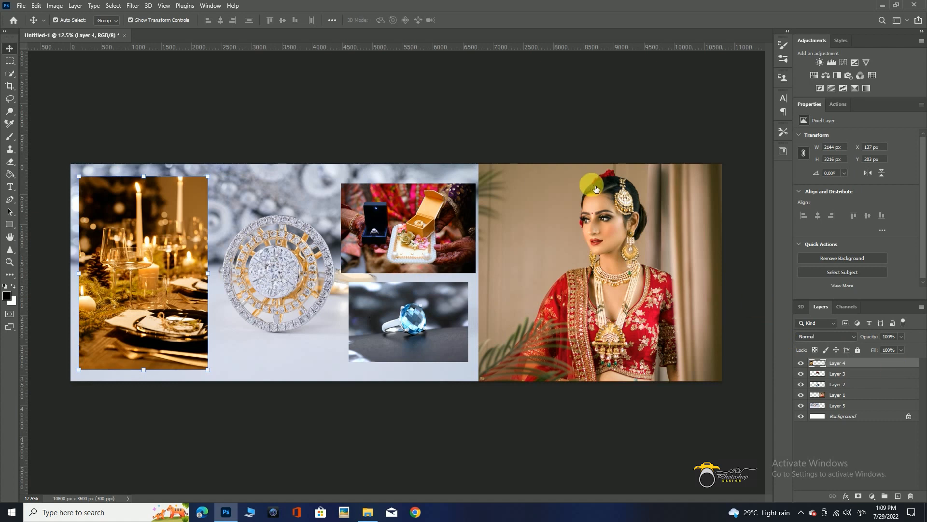
Give the candlelit table photo an inner shadow and a white 18 px stroke positioned inside.
click(575, 149)
click(579, 161)
click(576, 149)
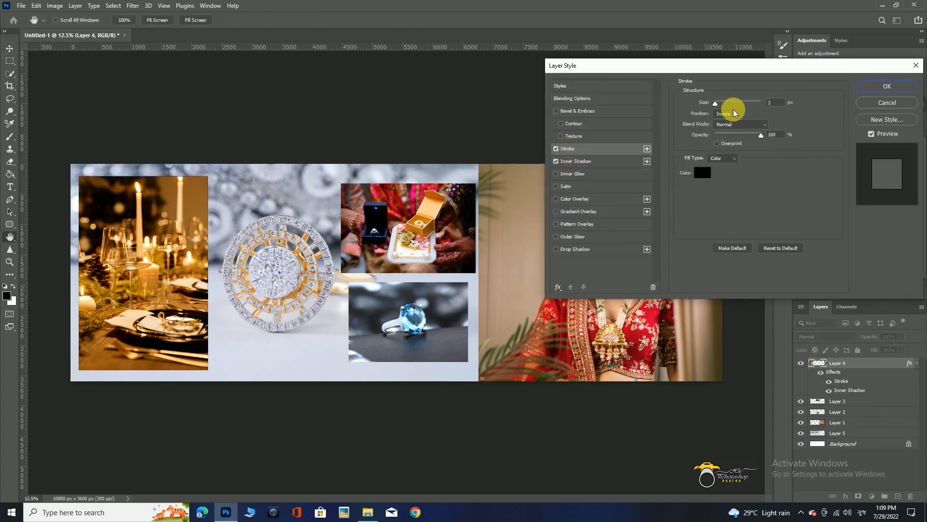
drag(718, 103, 721, 103)
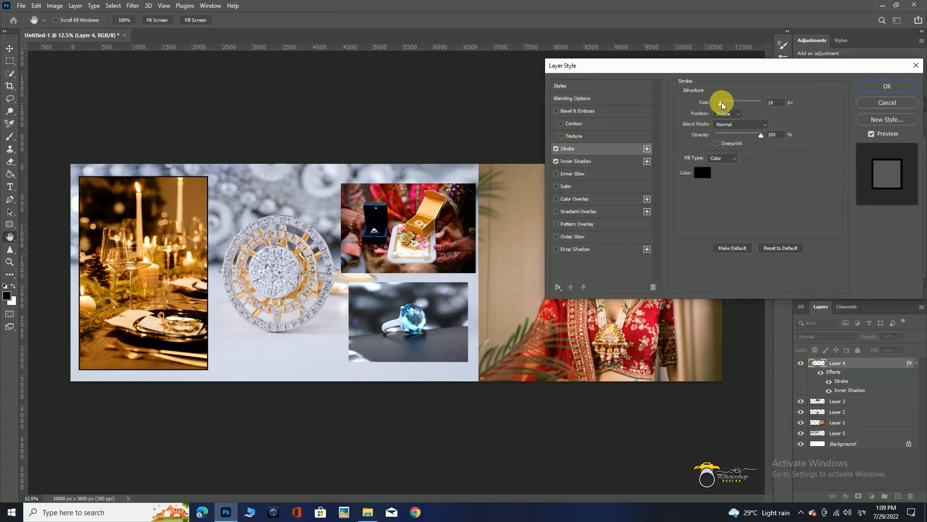
click(706, 173)
mouse_move(701, 271)
mouse_down()
mouse_move(779, 287)
mouse_move(767, 343)
mouse_move(674, 262)
mouse_move(770, 294)
mouse_move(783, 276)
mouse_move(738, 270)
mouse_move(732, 283)
mouse_move(673, 257)
mouse_up()
click(891, 253)
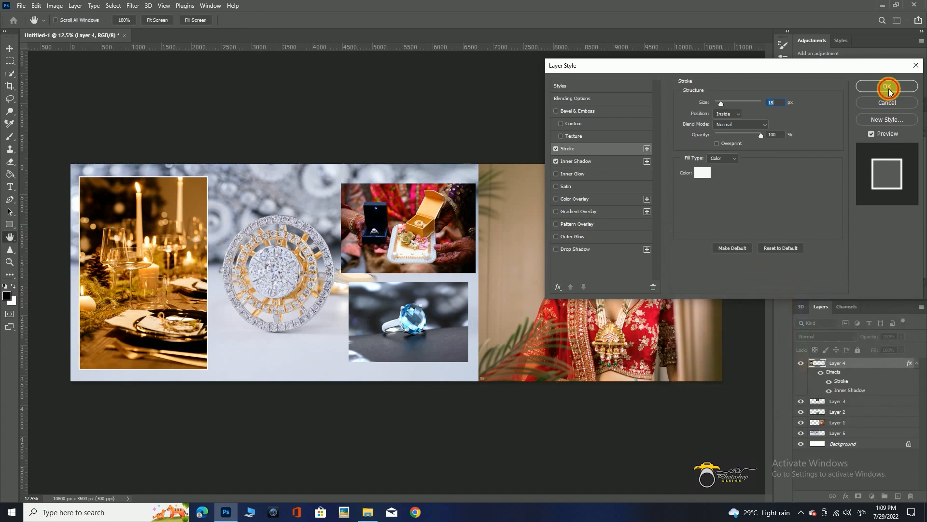
click(887, 86)
Duplicate the diamond ring background layer and scale the copy down to about 5191 × 3080 px.
key(v)
click(304, 240)
key(ctrl+j)
drag(481, 151, 430, 180)
key(Return)
ctrl+click(272, 145)
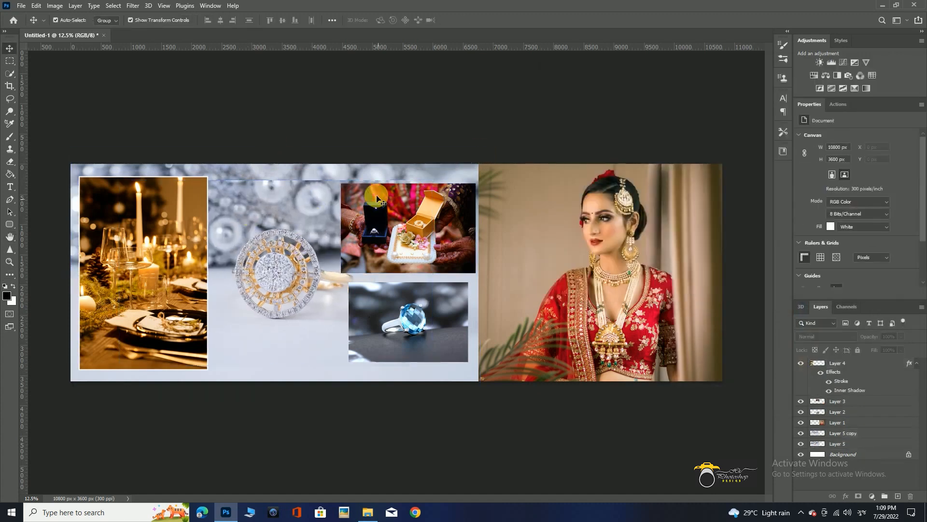
Erase the hard upper edge of the duplicated diamond ring layer with a soft 1200 px eraser to blend it.
click(307, 189)
click(9, 159)
key(bracketright)
key(bracketright)
key(bracketright)
key(bracketright)
key(bracketright)
key(bracketright)
key(bracketright)
key(bracketright)
mouse_move(159, 163)
mouse_down()
mouse_move(436, 163)
mouse_move(376, 157)
mouse_up()
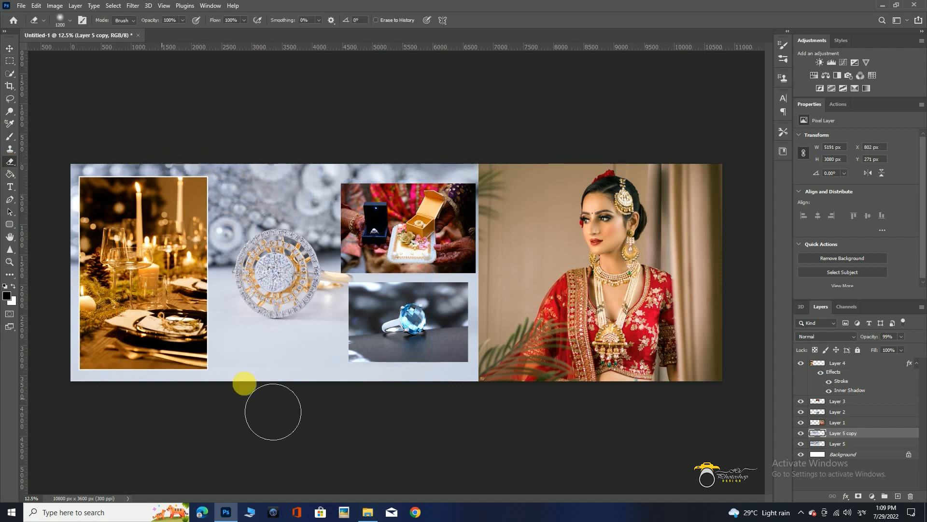
key(v)
click(488, 437)
Group the ring-box and blue ring photo layers.
click(445, 259)
shift+click(446, 317)
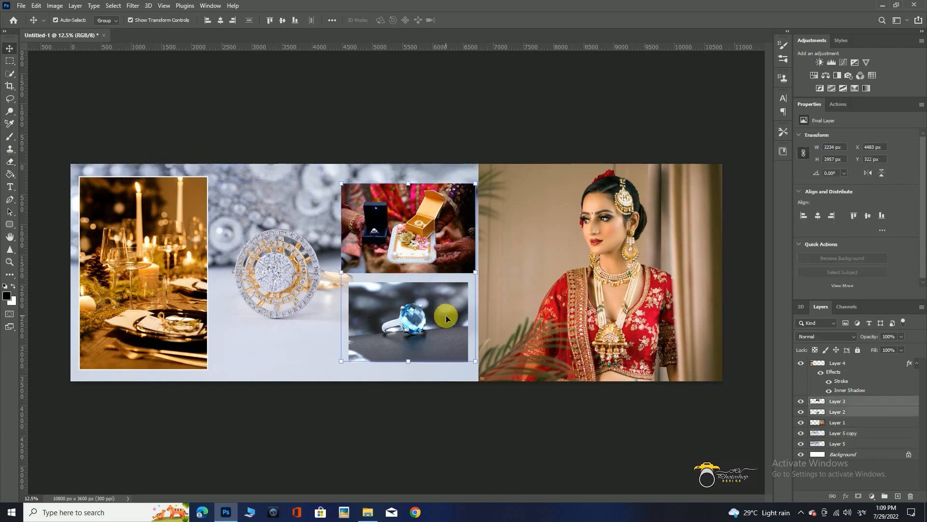
key(ctrl+g)
right_click(848, 401)
click(860, 395)
double_click(865, 398)
click(888, 103)
Apply a white stroke and an inner shadow to the group holding the ring-box and blue ring photos.
double_click(894, 401)
click(588, 150)
click(589, 158)
key(Return)
click(426, 100)
drag(523, 292, 521, 286)
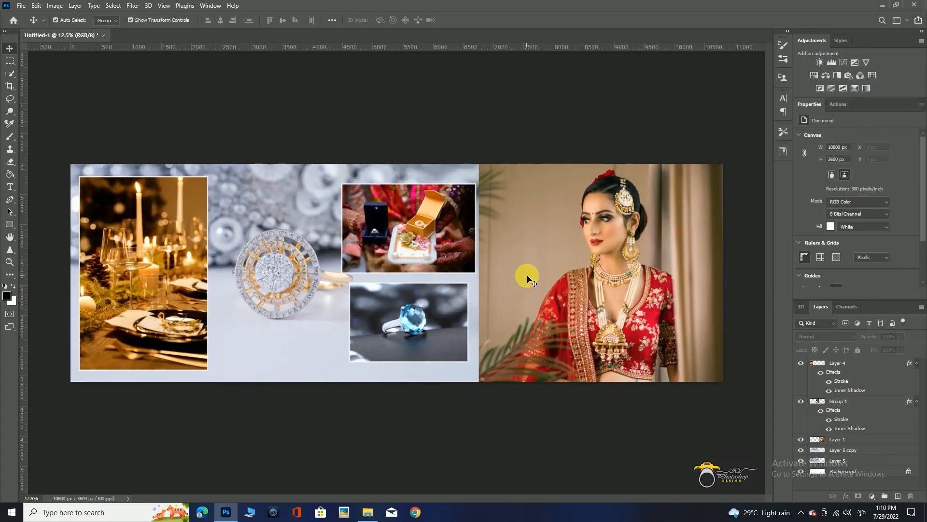
Draw a tall black rounded rectangle about 1951 × 3617 px over the diamond ring, starting above the canvas edge.
click(10, 61)
click(8, 226)
drag(219, 141, 337, 359)
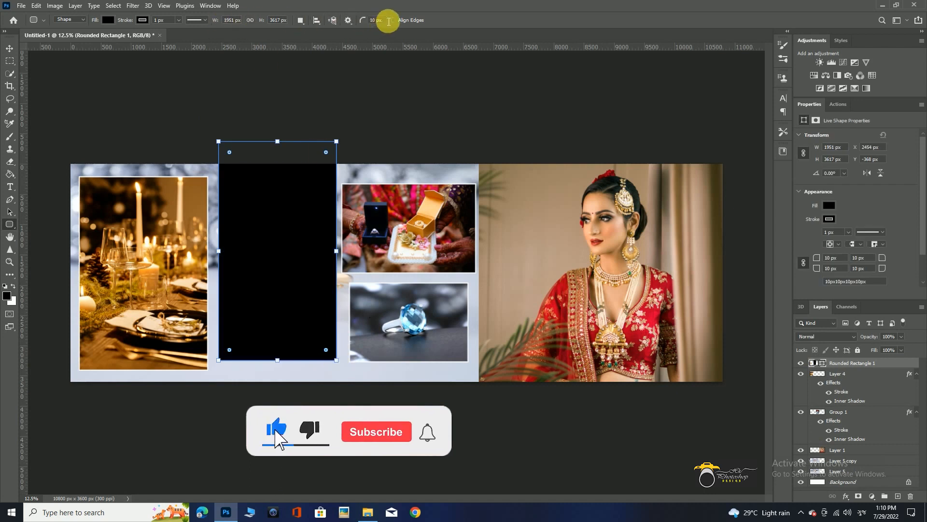
Round the rectangle's two lower corners to about 598 and 599 px, keeping the upper corners at 10 px.
click(371, 20)
drag(326, 349, 313, 338)
drag(231, 348, 240, 325)
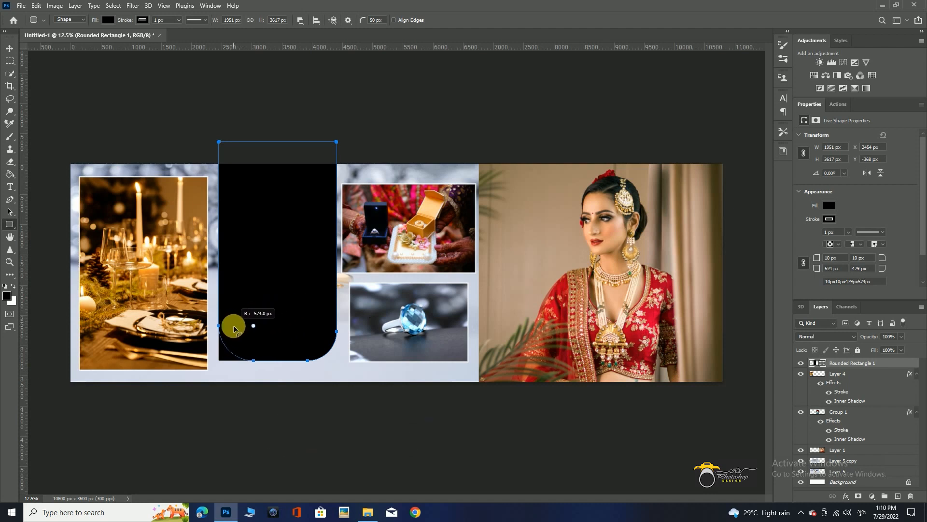
drag(238, 327, 238, 327)
drag(308, 331, 300, 326)
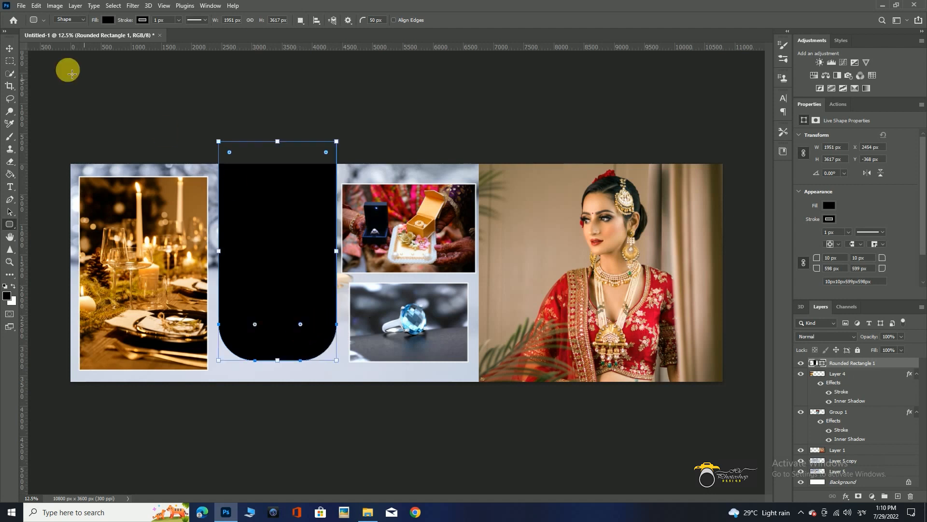
click(10, 48)
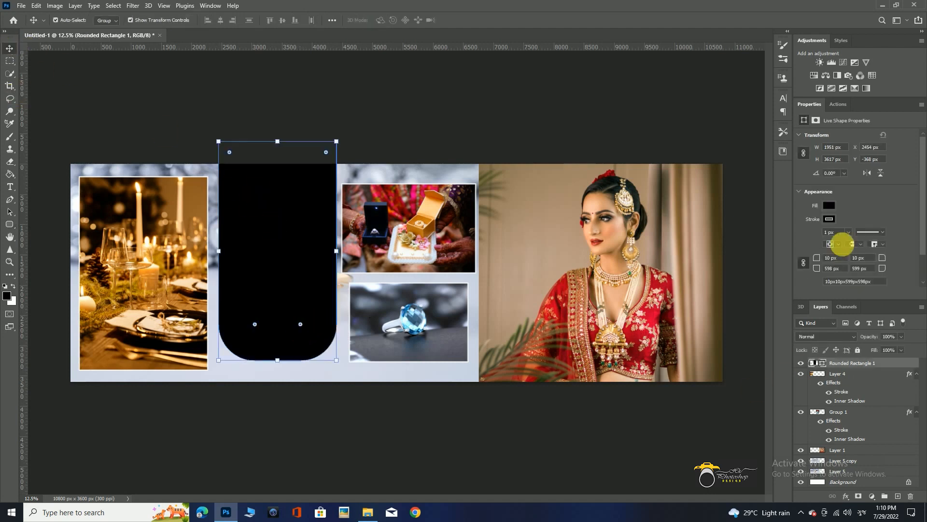
Remove the rounded rectangle's fill and thicken its black stroke to about 10 px.
click(827, 205)
click(800, 224)
click(372, 79)
click(822, 366)
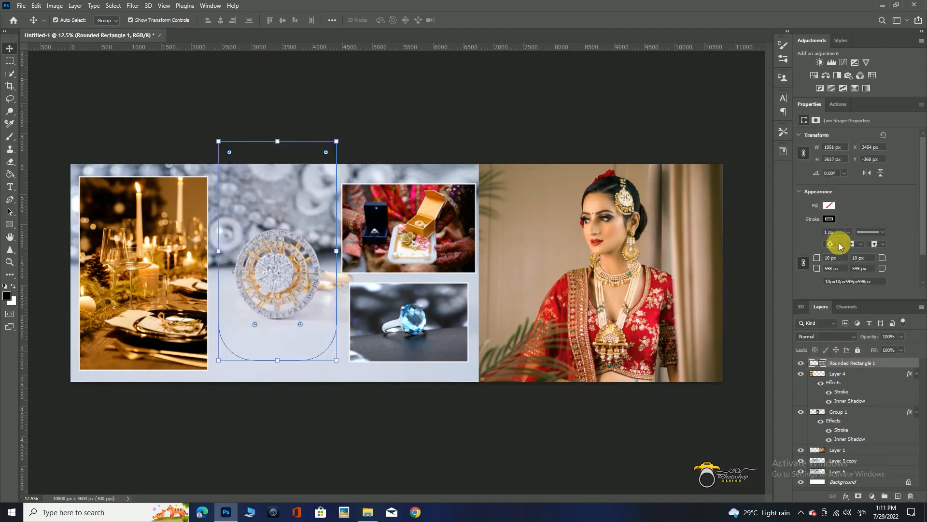
drag(848, 241, 850, 243)
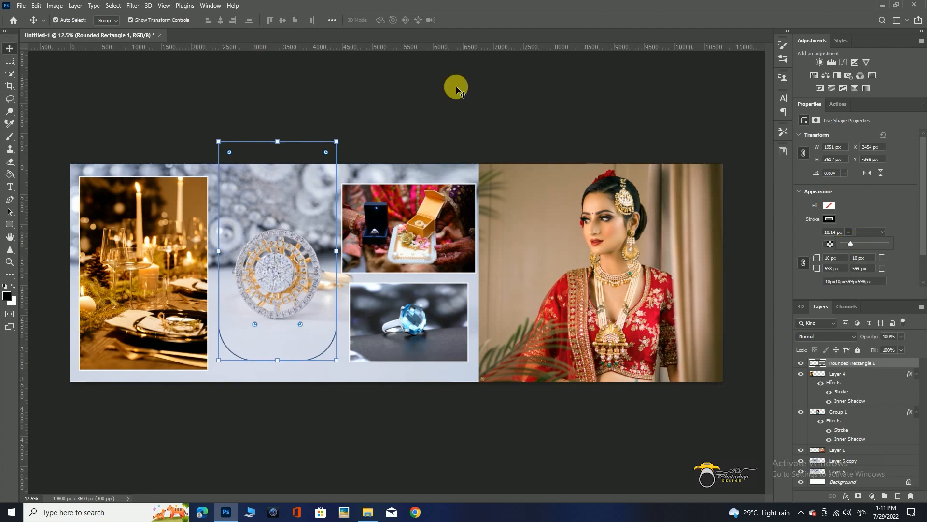
click(419, 99)
Copy the diamond ring background inside the rounded outline onto new layers.
click(309, 223)
ctrl+click(824, 366)
click(838, 460)
key(ctrl+j)
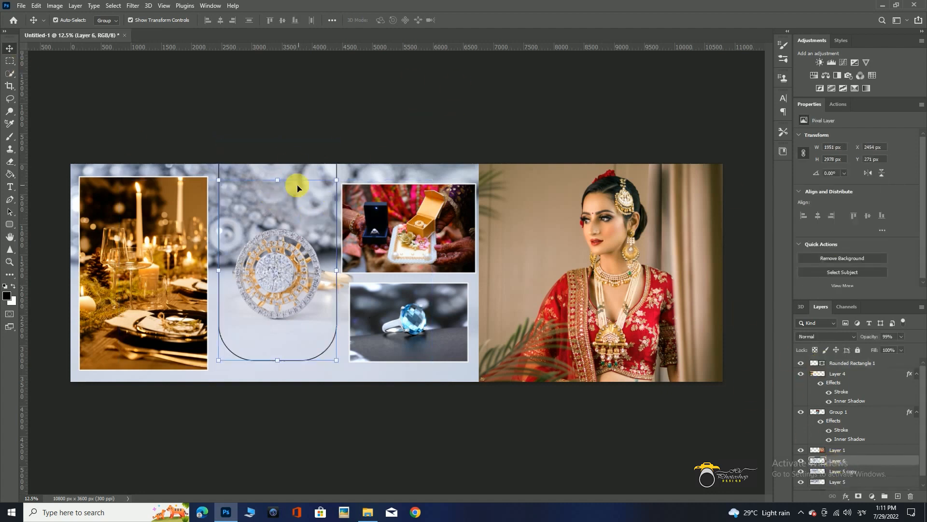
click(10, 61)
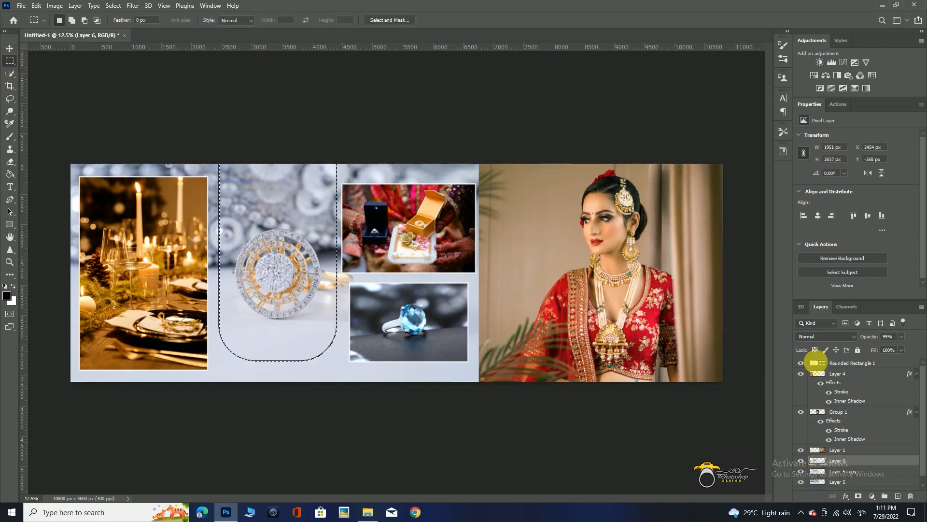
click(828, 473)
key(ctrl+j)
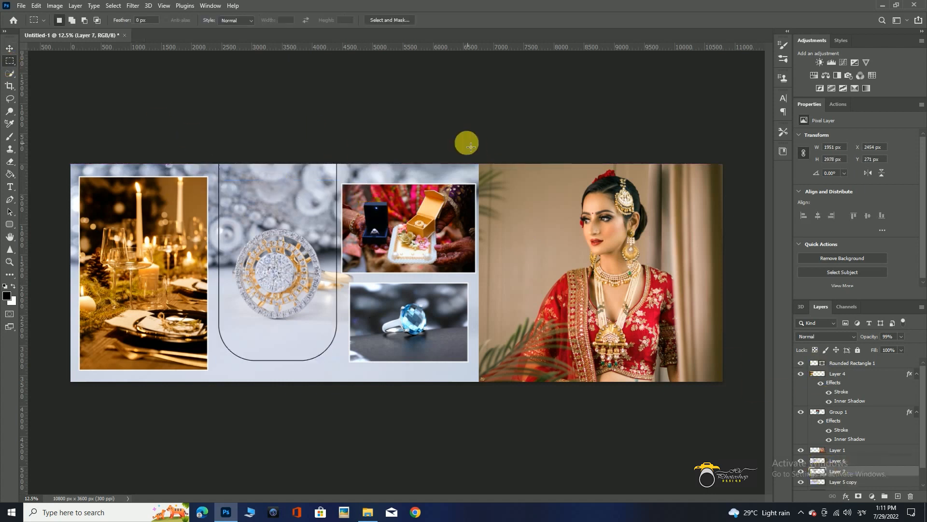
Try lowering both diamond ring background layers, the original and its copy, to 50% opacity.
key(v)
click(393, 172)
key(5)
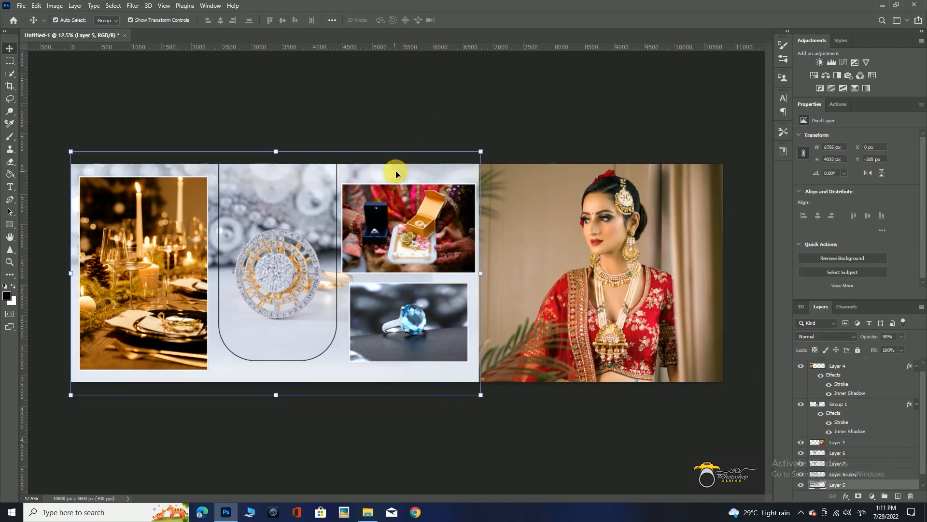
click(856, 472)
key(5)
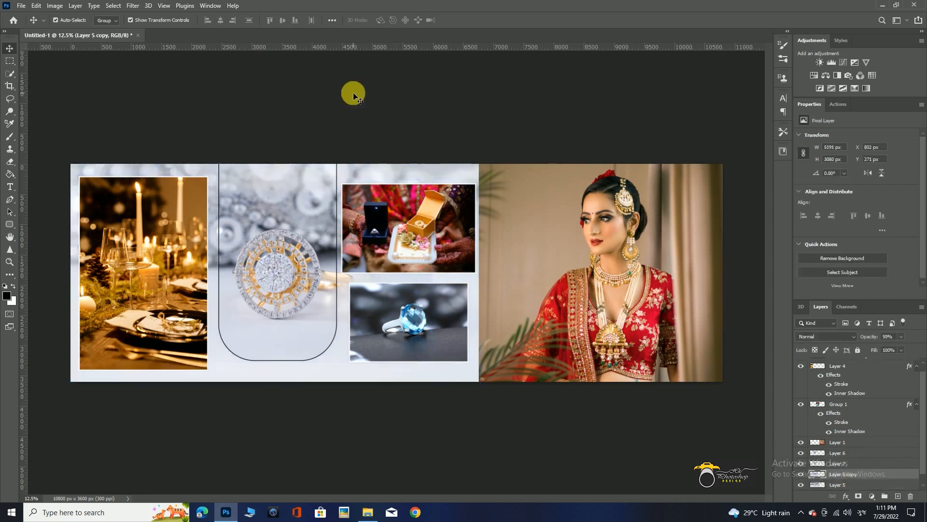
click(354, 95)
key(ctrl+z)
key(ctrl+z)
Add the Wedding Ceremony title and its verse from 21.psd below the diamond ring, scaled to about 171%.
scroll(237, 350, up, 6)
scroll(261, 362, down, 3)
scroll(351, 356, down, 6)
scroll(332, 355, up, 6)
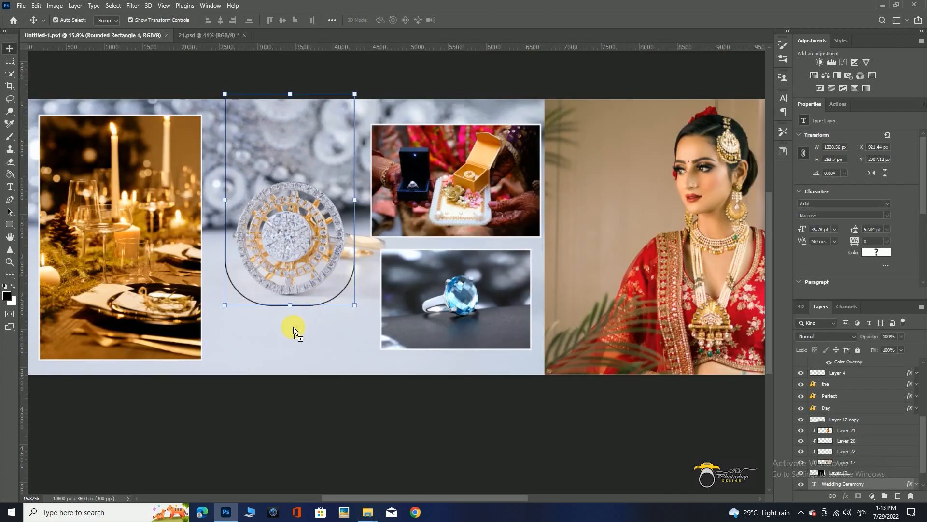
drag(278, 338, 363, 366)
drag(318, 334, 338, 350)
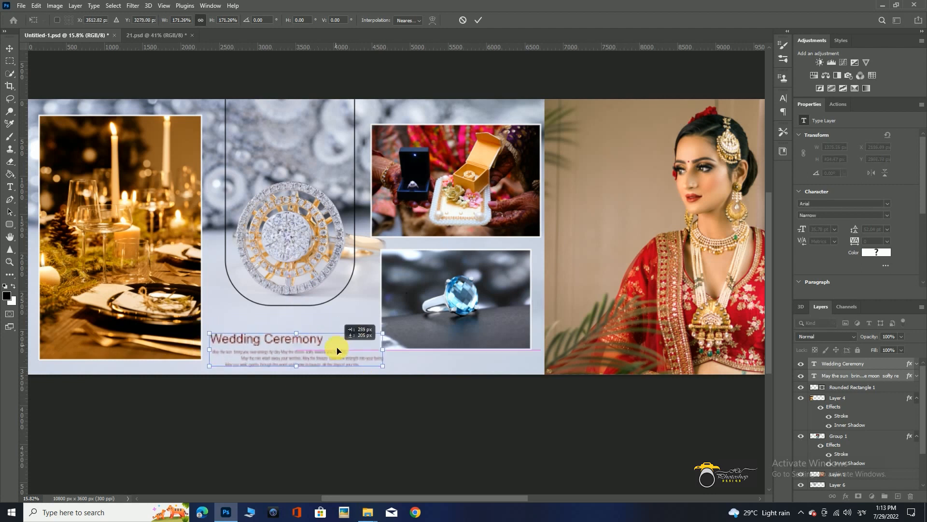
key(Return)
scroll(352, 416, down, 3)
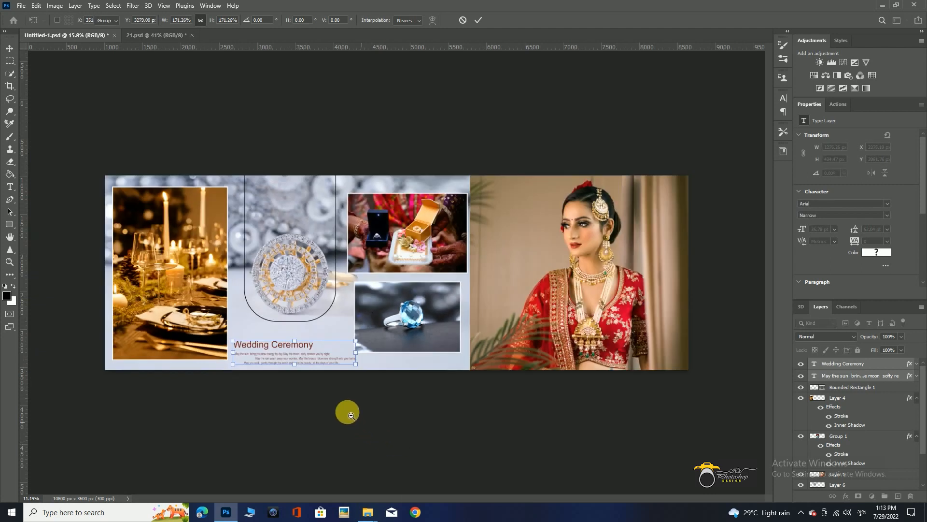
click(345, 412)
scroll(345, 412, down, 3)
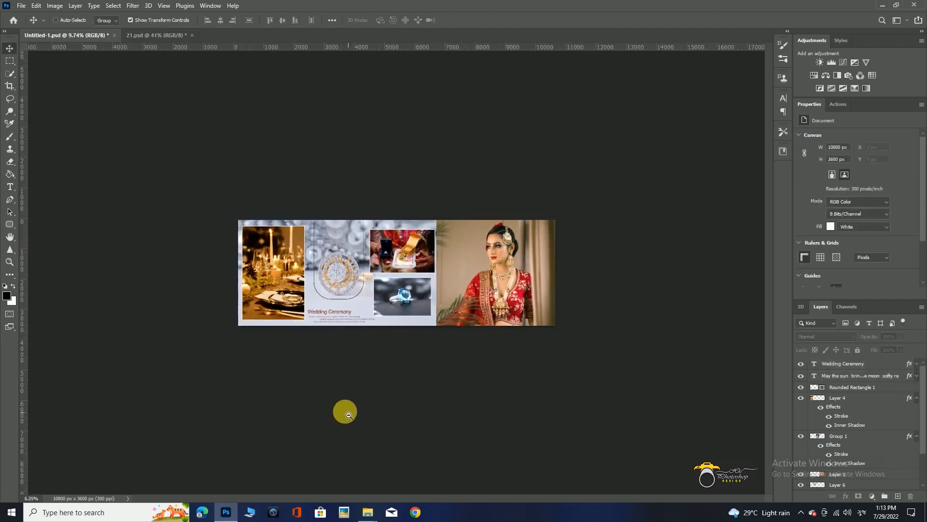
scroll(344, 414, up, 3)
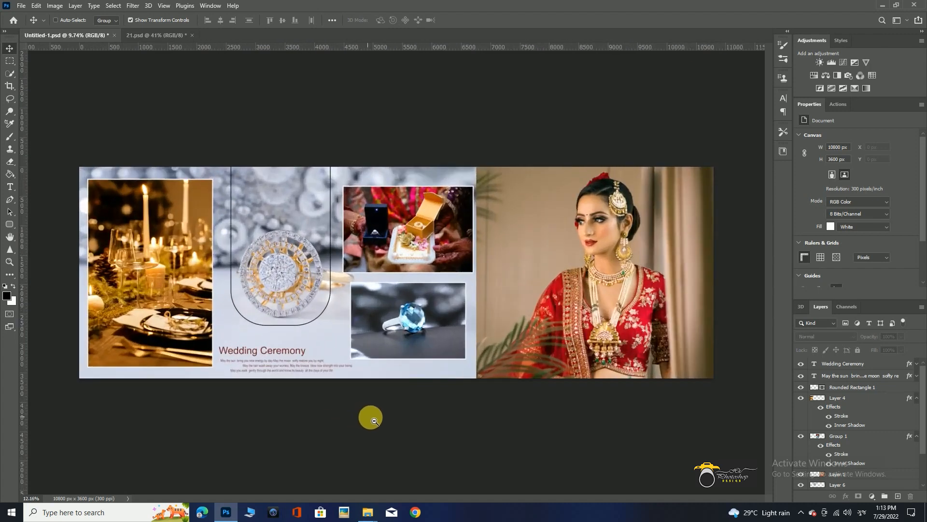
Add the "the Perfect Day" lettering with its pale panel from 21.psd, scaled to about 115%, to the bride photo's upper-left corner.
click(410, 331)
click(415, 116)
click(413, 232)
drag(181, 47, 534, 221)
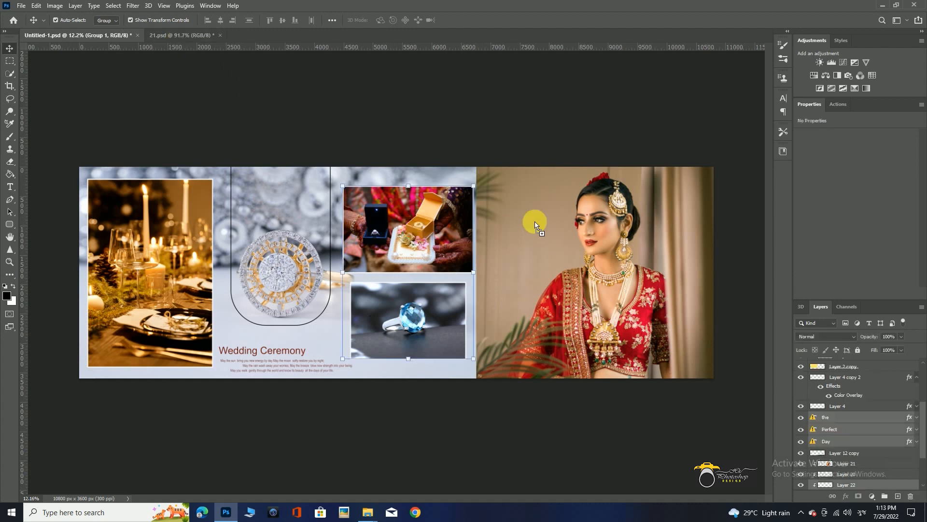
click(549, 235)
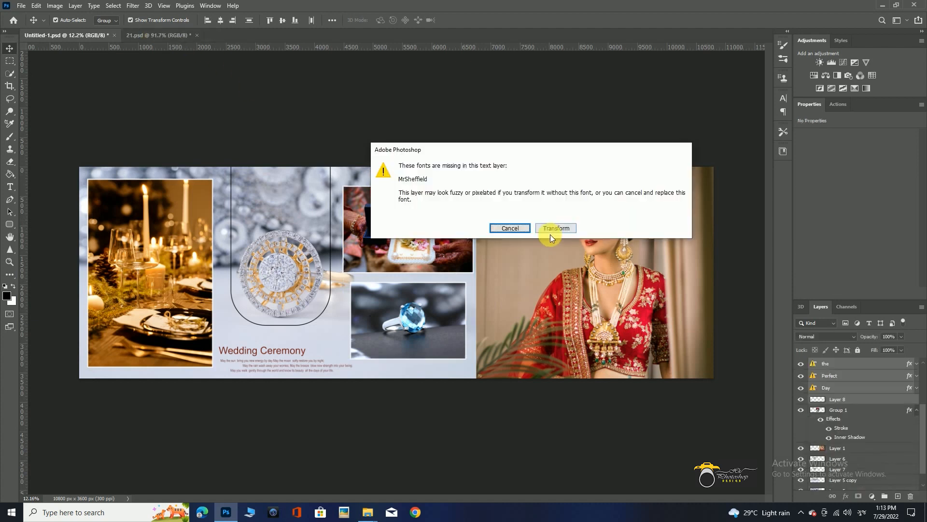
click(552, 231)
drag(550, 235, 508, 198)
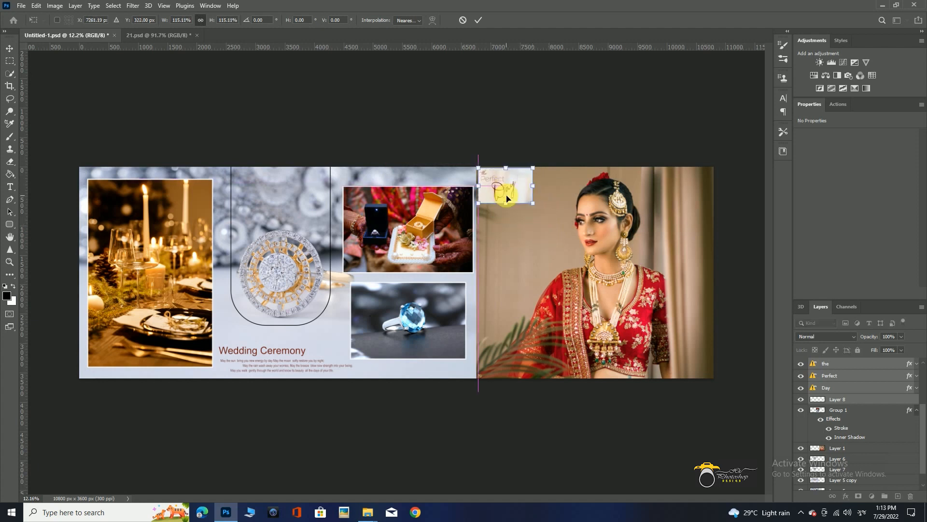
click(499, 155)
Try repositioning the "the Perfect Day" lettering and aligning its pale panel with the bride photo's edge.
drag(491, 141, 565, 212)
drag(553, 283, 465, 218)
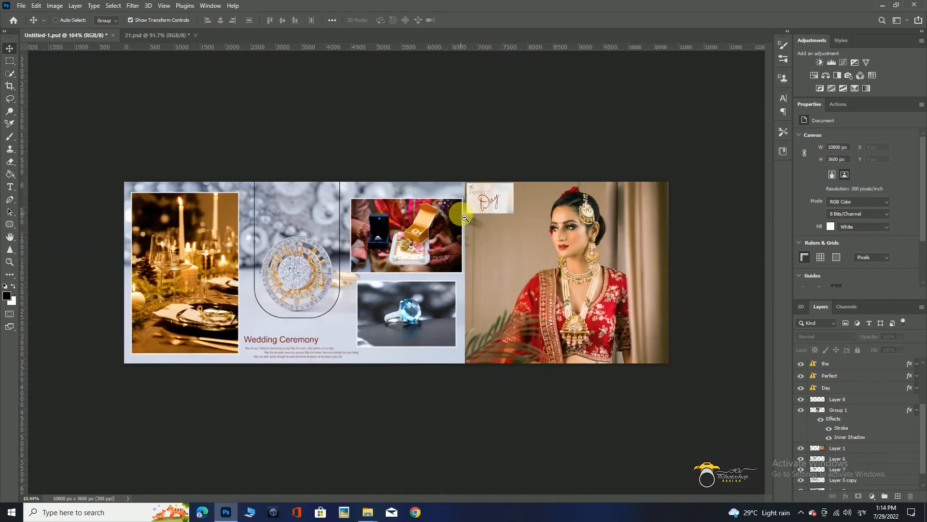
drag(493, 179, 541, 226)
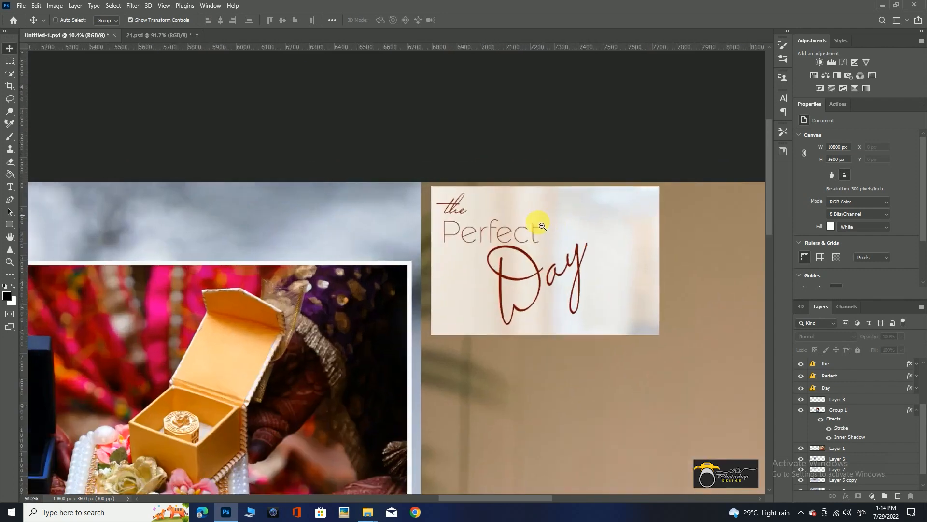
click(540, 273)
shift+click(537, 229)
shift+click(455, 206)
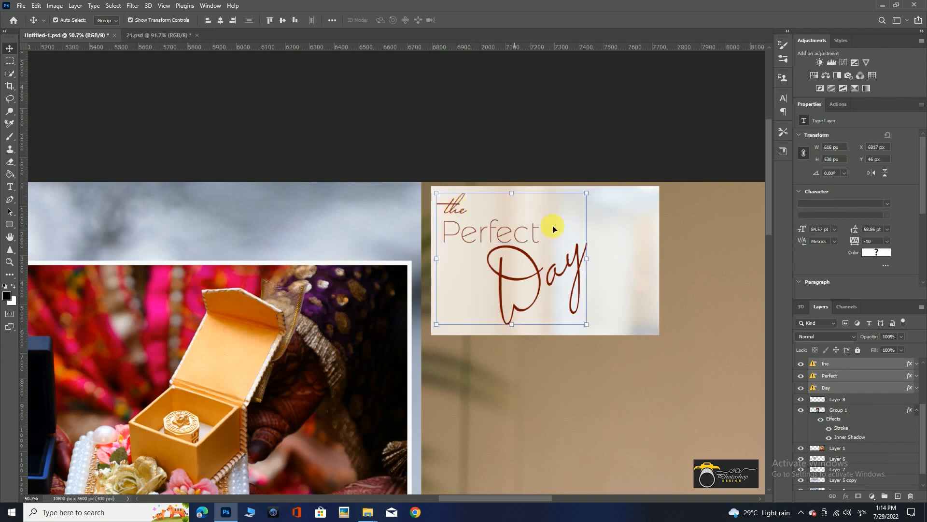
shift+click(622, 212)
drag(622, 213, 603, 282)
drag(530, 211, 549, 200)
click(540, 126)
drag(558, 330, 610, 328)
key(ctrl+z)
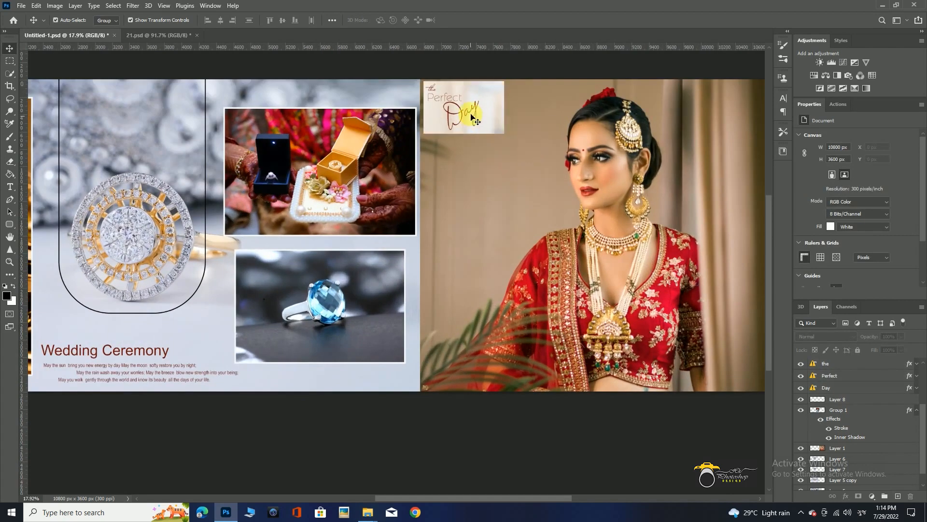
click(488, 93)
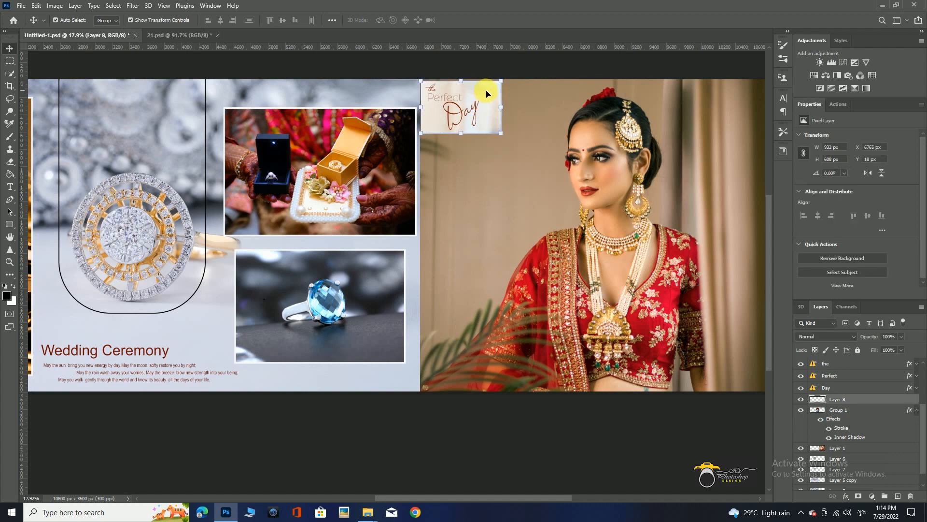
click(479, 65)
Close 0 (7).jpg without saving and delete the ring-box photo from the spread.
drag(555, 289, 534, 273)
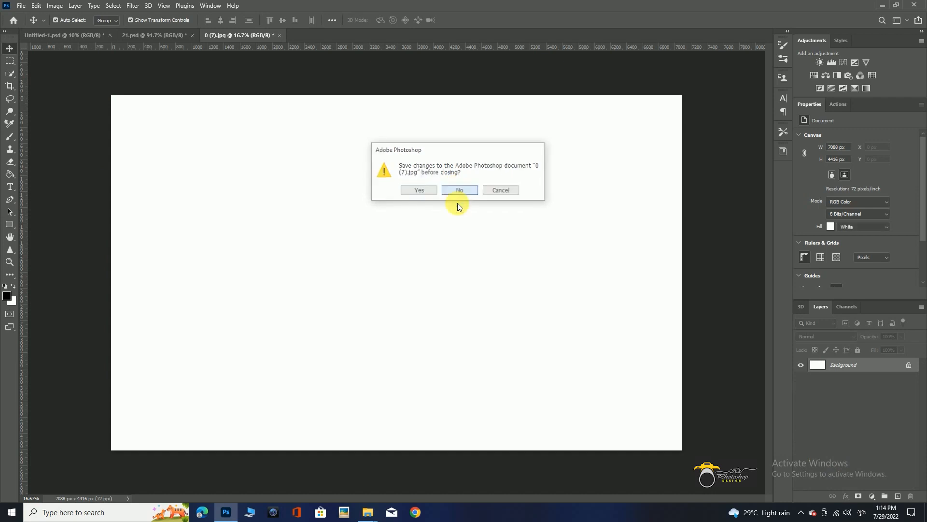
click(457, 191)
ctrl+click(438, 248)
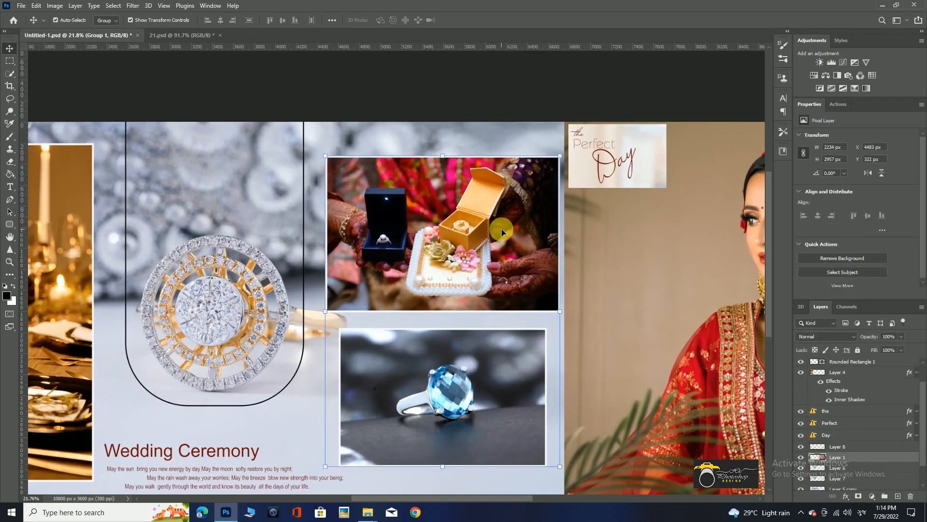
key(Delete)
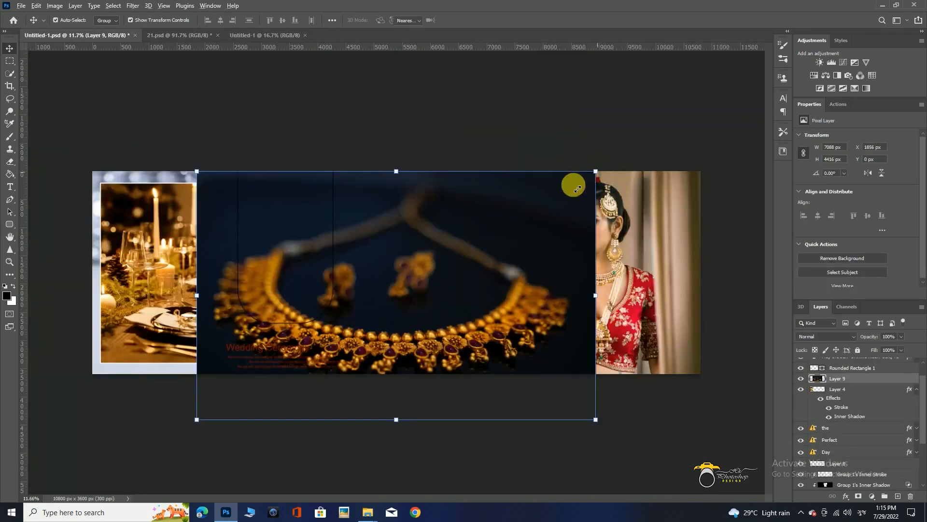
Place the gold necklace photo above the blue ring photo, scaled to about 29.8%.
drag(595, 172, 420, 208)
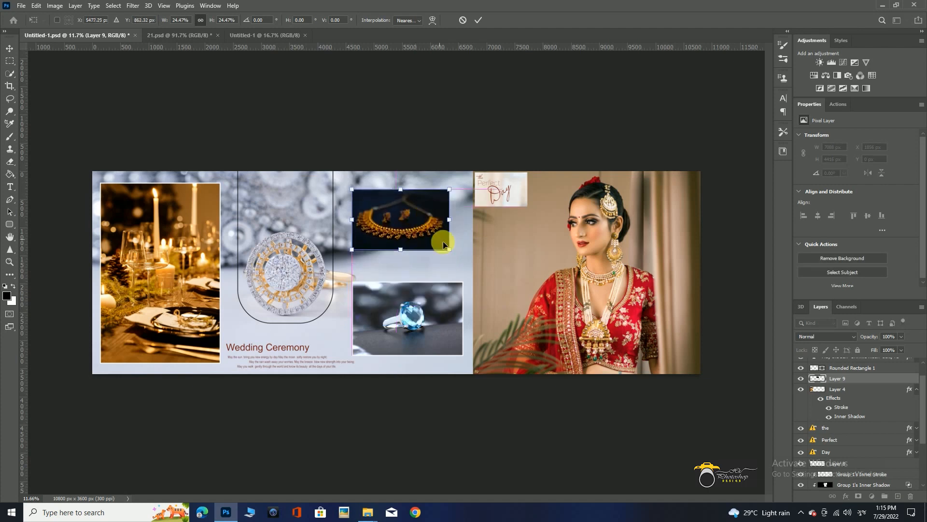
mouse_move(453, 250)
mouse_down()
mouse_move(479, 250)
mouse_move(447, 252)
mouse_up()
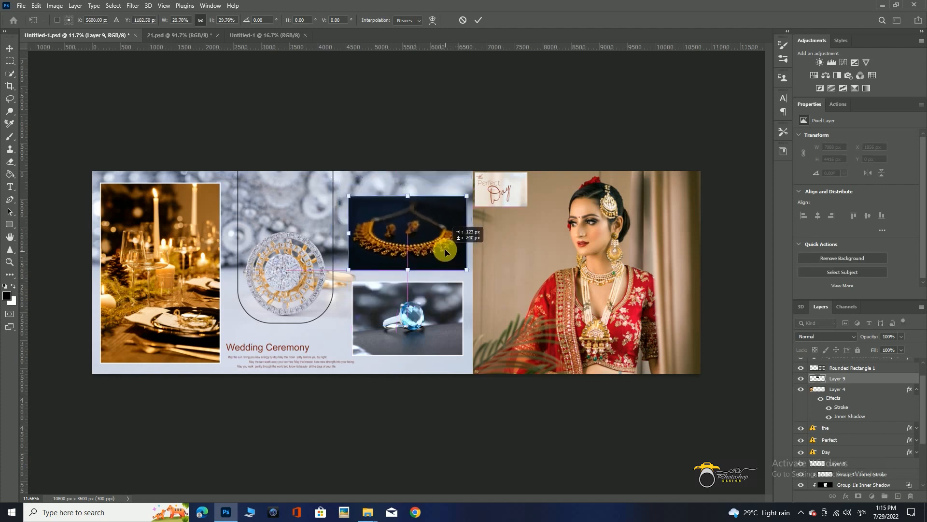
key(Return)
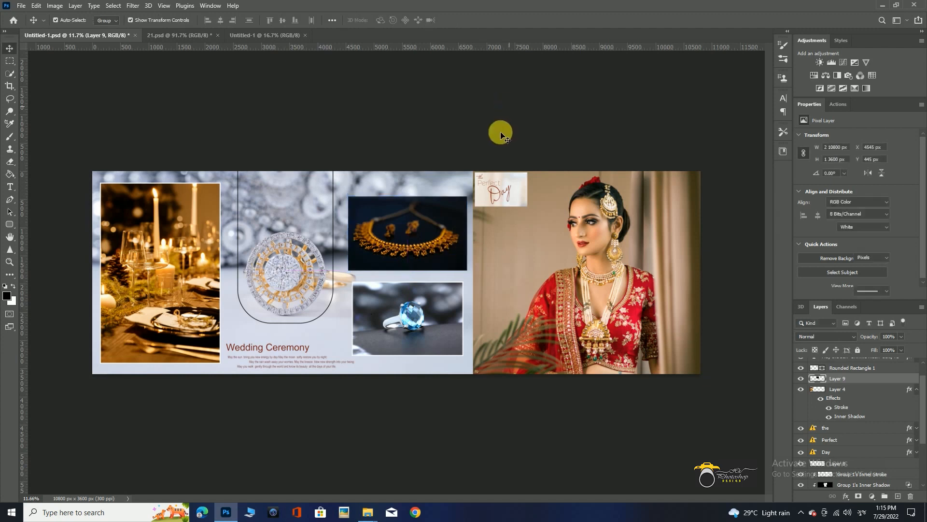
Apply a 7 px white inside stroke to the gold necklace photo.
scroll(411, 231, up, 3)
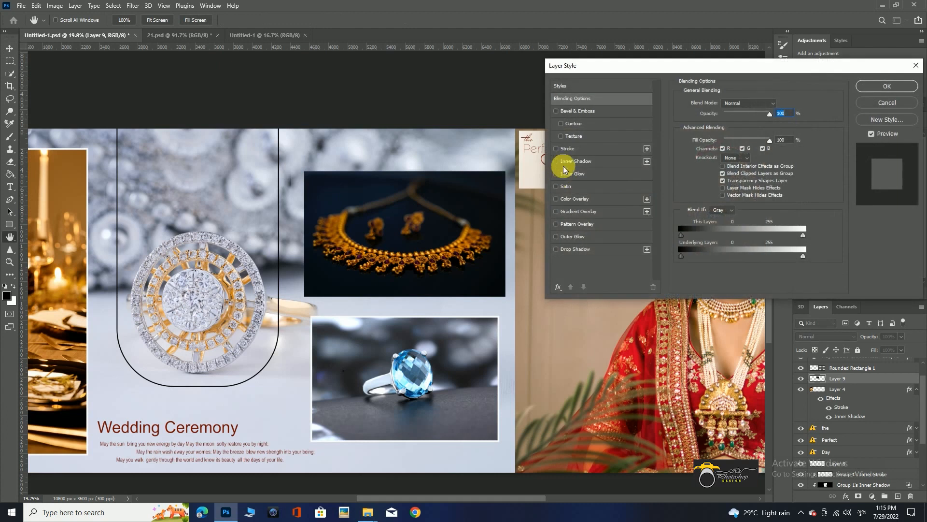
click(578, 147)
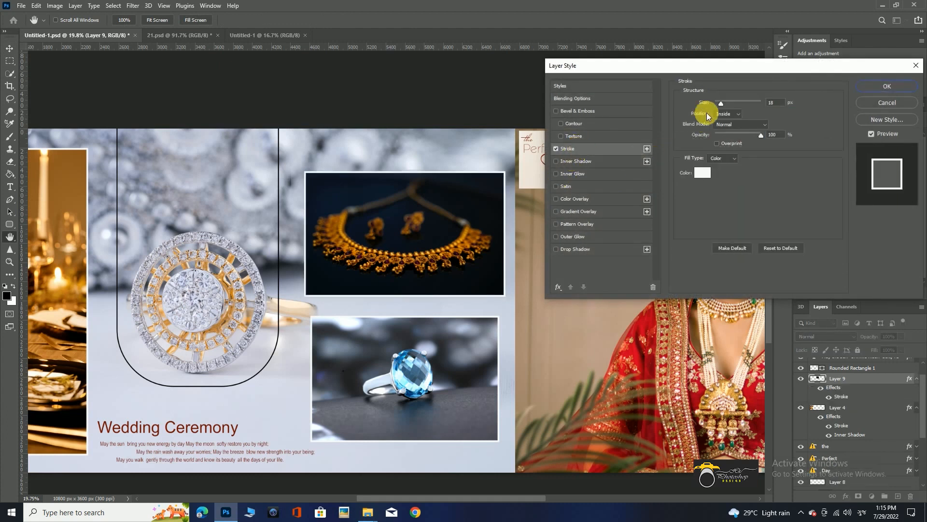
drag(722, 106, 719, 106)
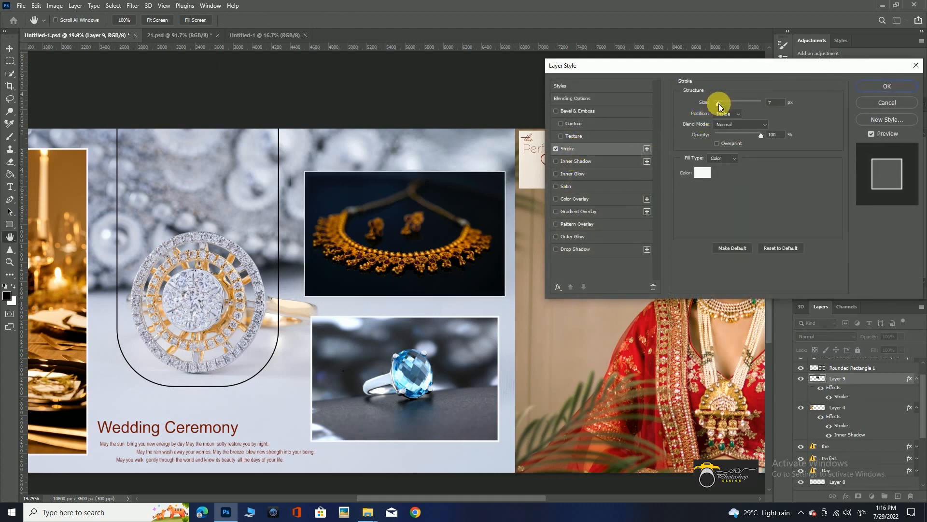
key(Return)
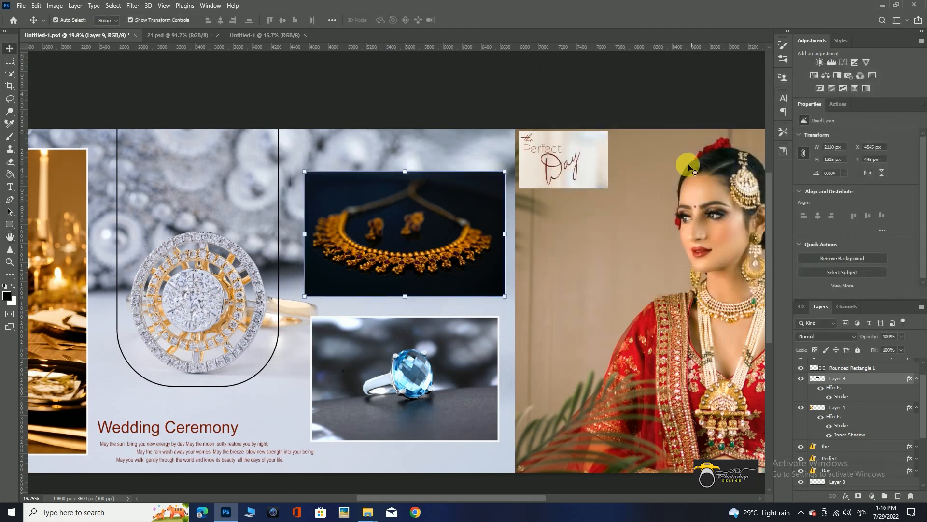
drag(763, 401, 730, 386)
ctrl+click(502, 148)
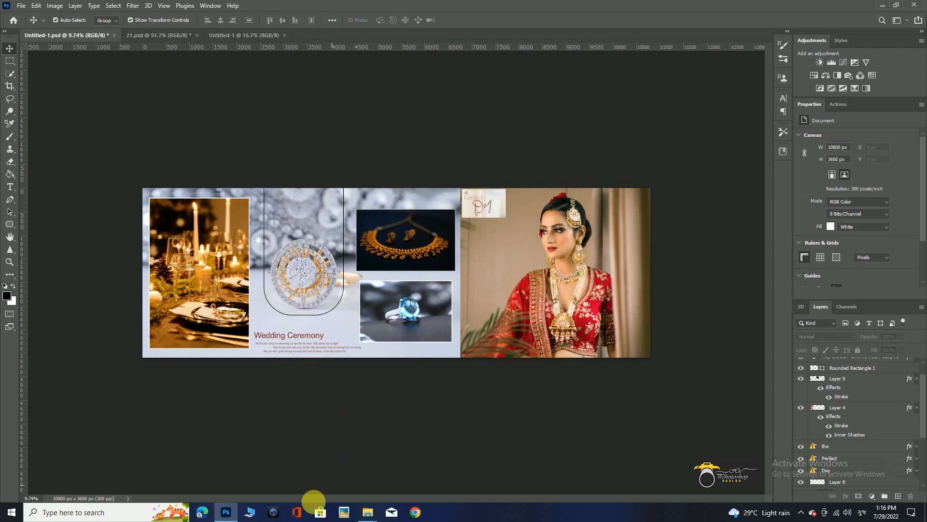
Enlarge the bride photo to about 8131 × 10164 px and position it as a close-up filling the spread beyond the jewellery photos.
click(574, 280)
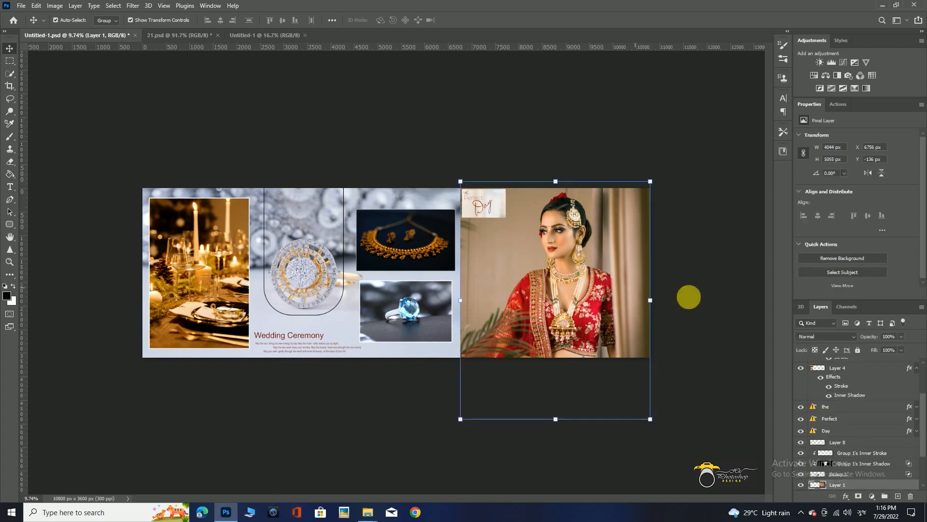
click(826, 336)
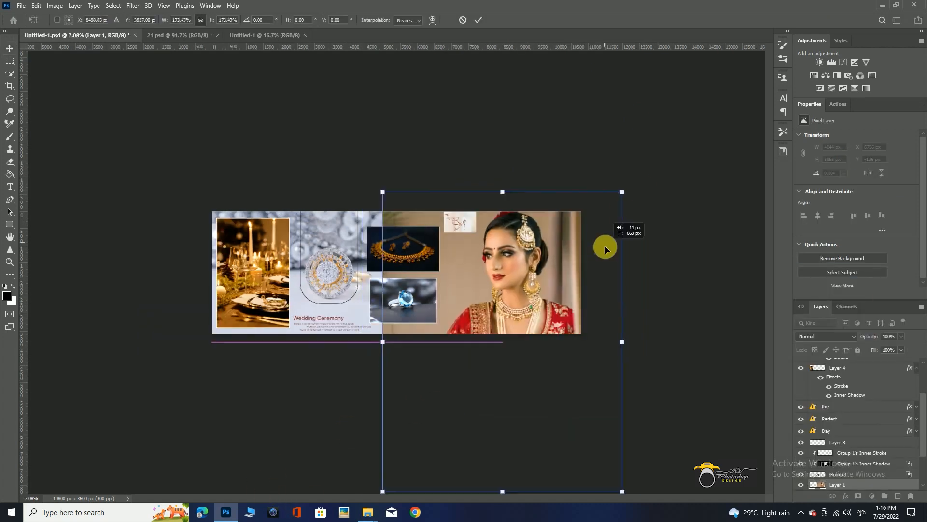
drag(606, 250, 616, 268)
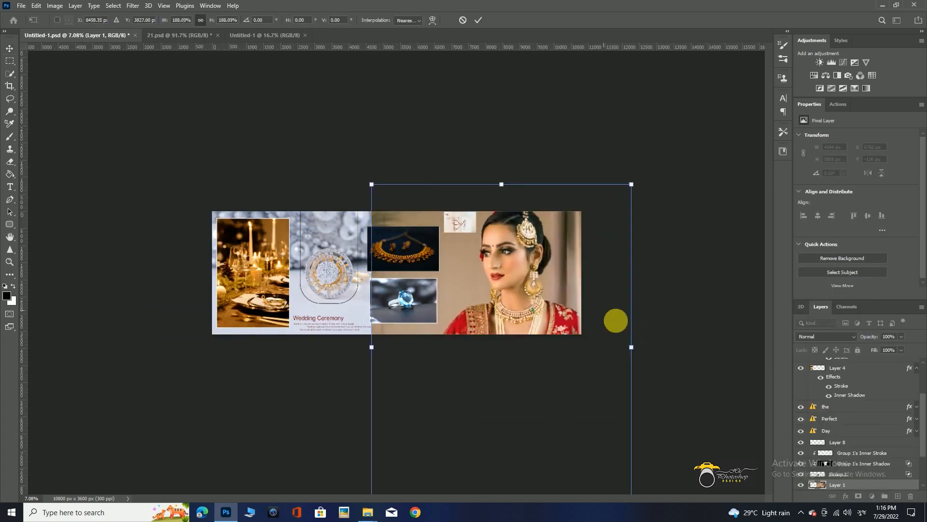
drag(642, 318, 620, 340)
key(Return)
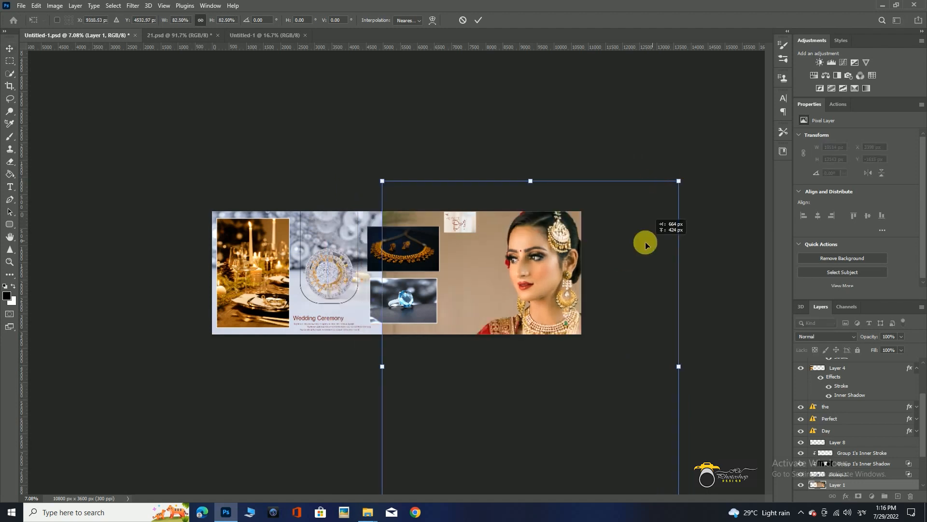
mouse_move(645, 244)
mouse_down()
mouse_move(635, 234)
mouse_move(636, 244)
mouse_up()
key(Return)
scroll(574, 195, up, 2)
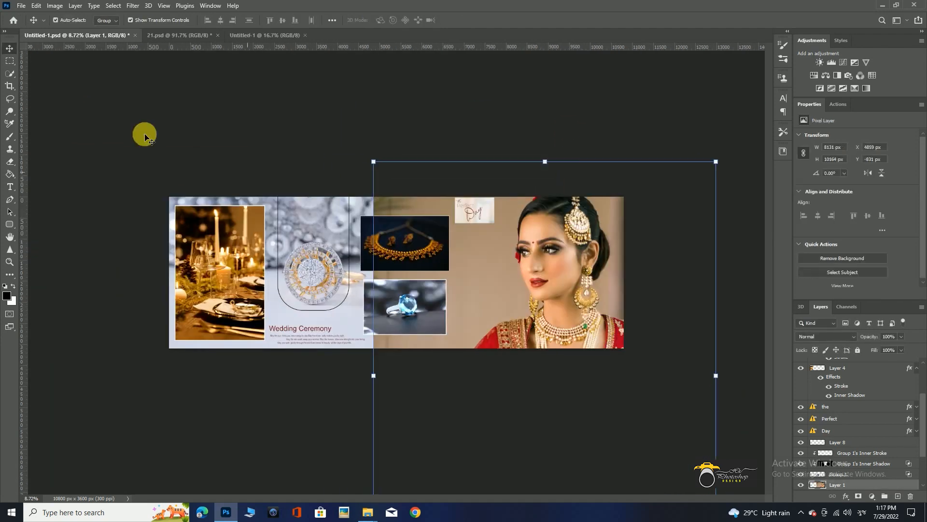
Try marking off the bride photo's outer strip behind the jewellery photos with a vertical guide and a rectangular selection.
key(e)
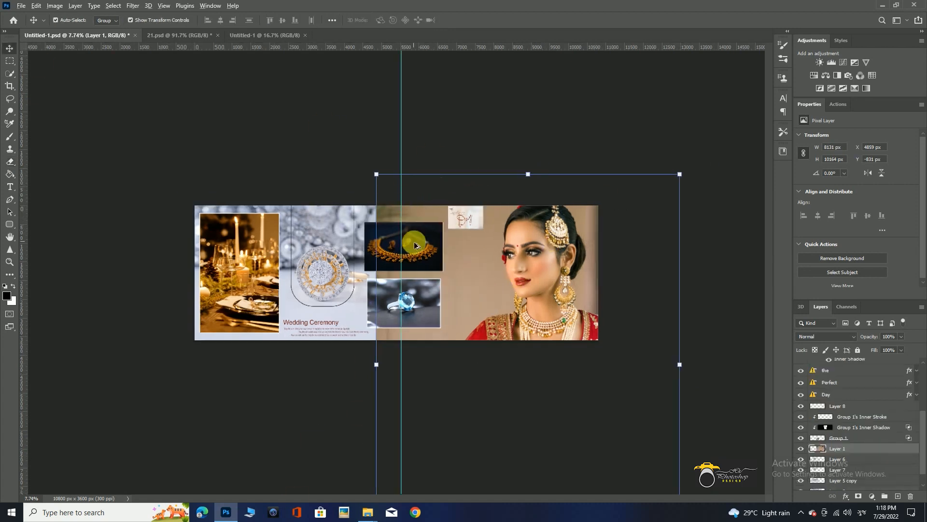
scroll(413, 242, up, 4)
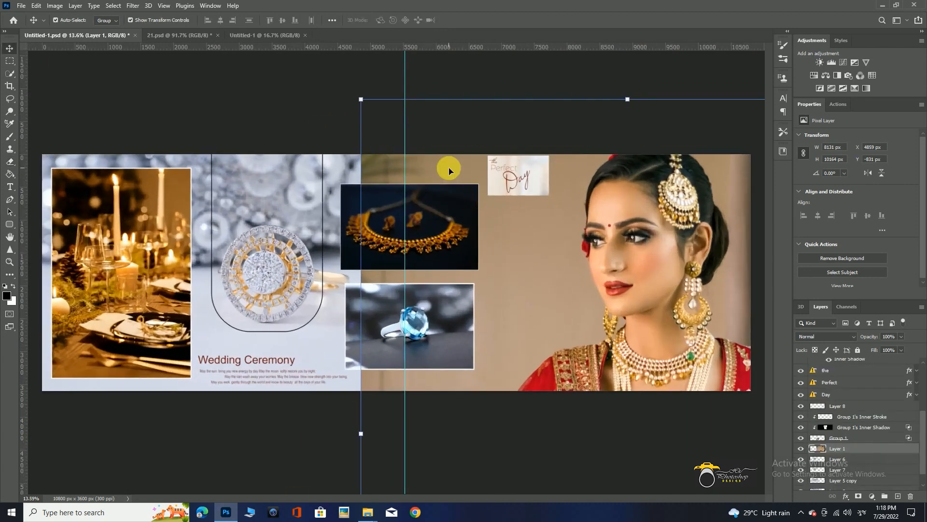
click(9, 61)
drag(317, 129, 404, 429)
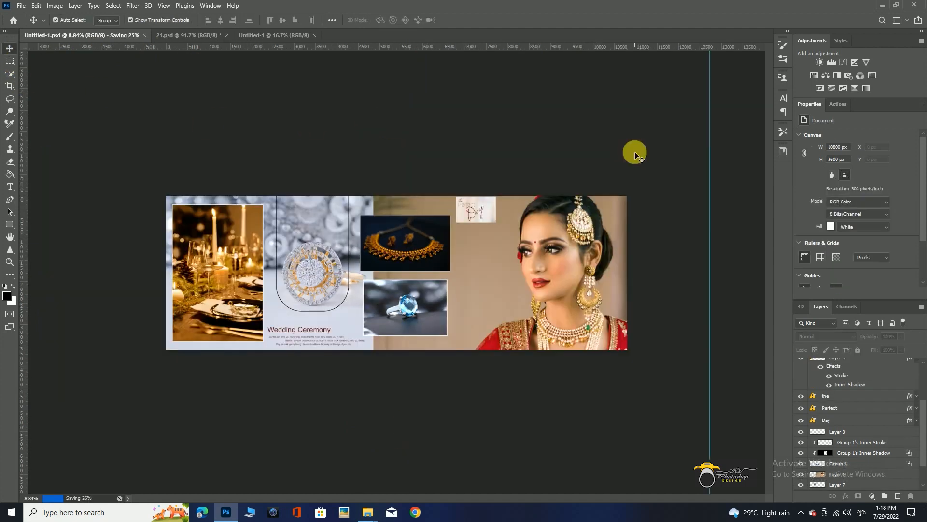
Scale the three "the Perfect Day" text layers together to about 210% and place them between the jewellery photos and the bride's face.
scroll(495, 235, up, 4)
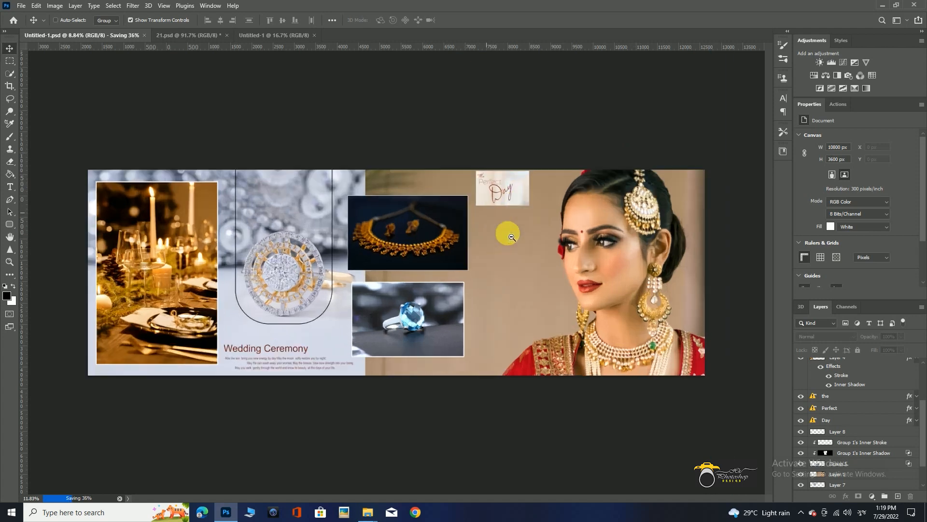
click(453, 206)
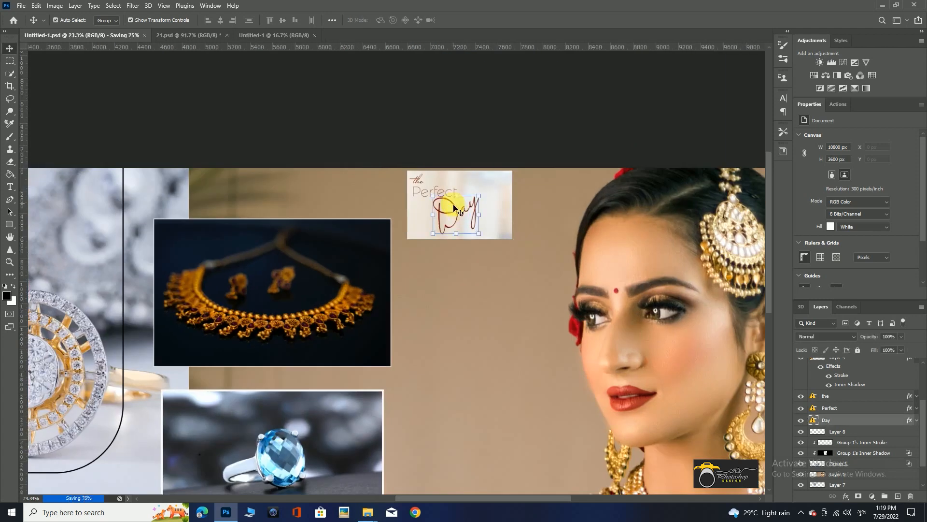
shift+click(415, 189)
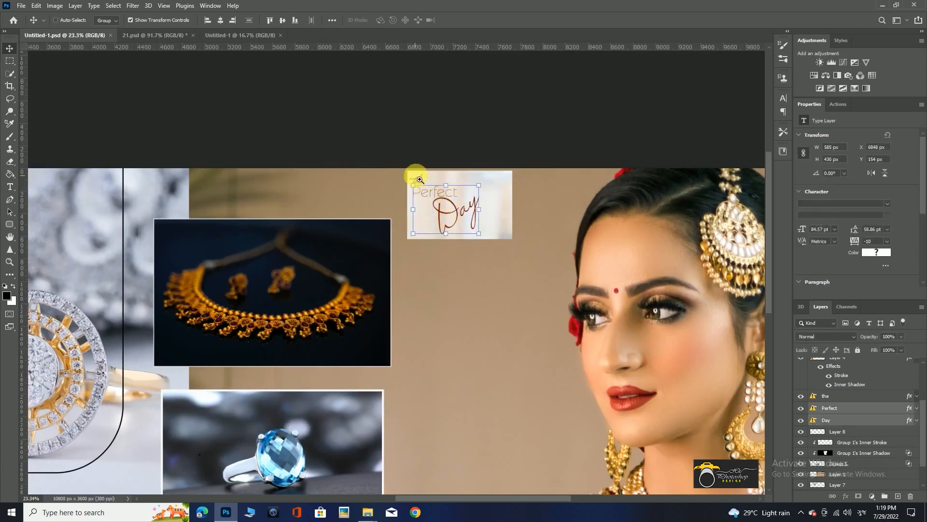
drag(418, 180, 461, 212)
ctrl+shift+click(417, 187)
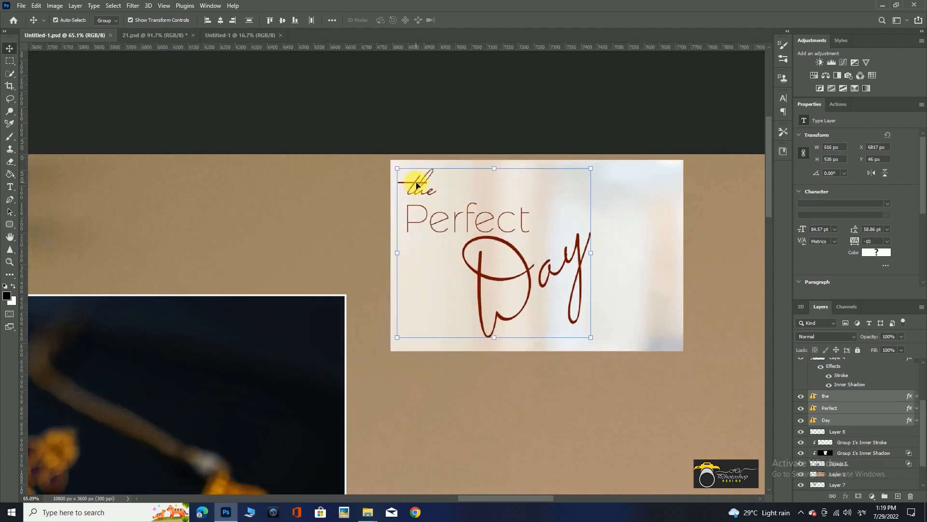
scroll(541, 291, down, 2)
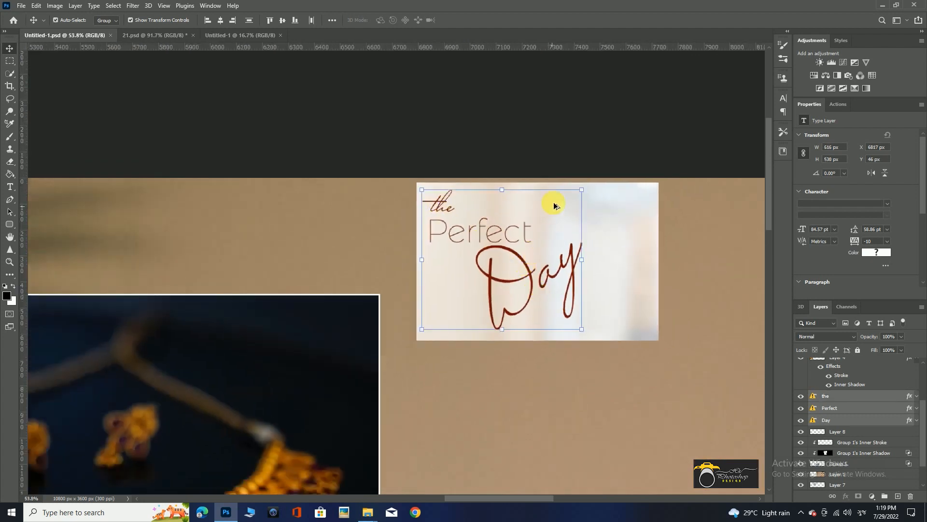
click(585, 191)
click(560, 227)
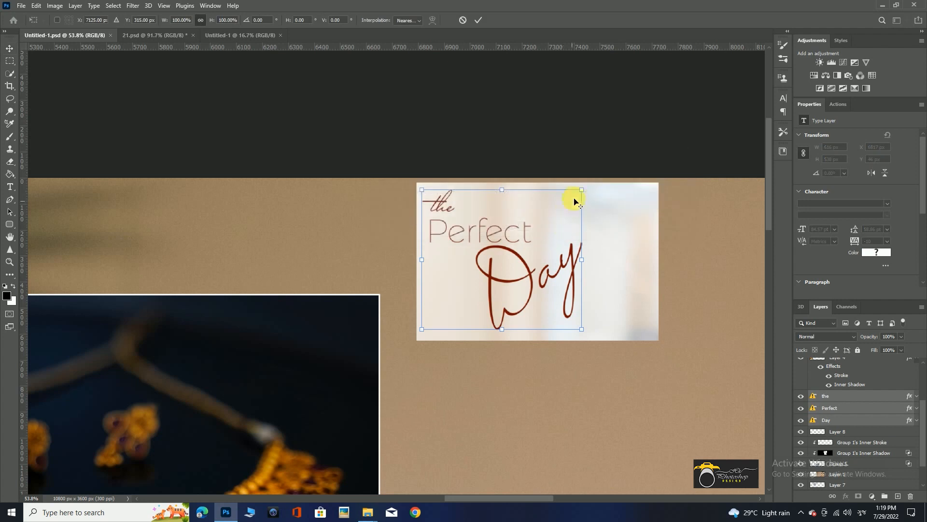
drag(582, 186, 583, 186)
scroll(571, 343, down, 5)
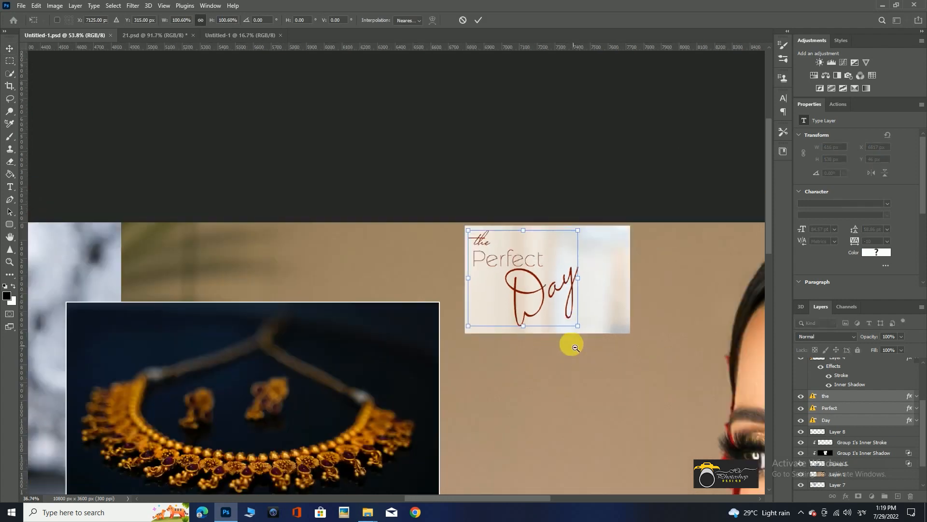
drag(555, 327, 584, 445)
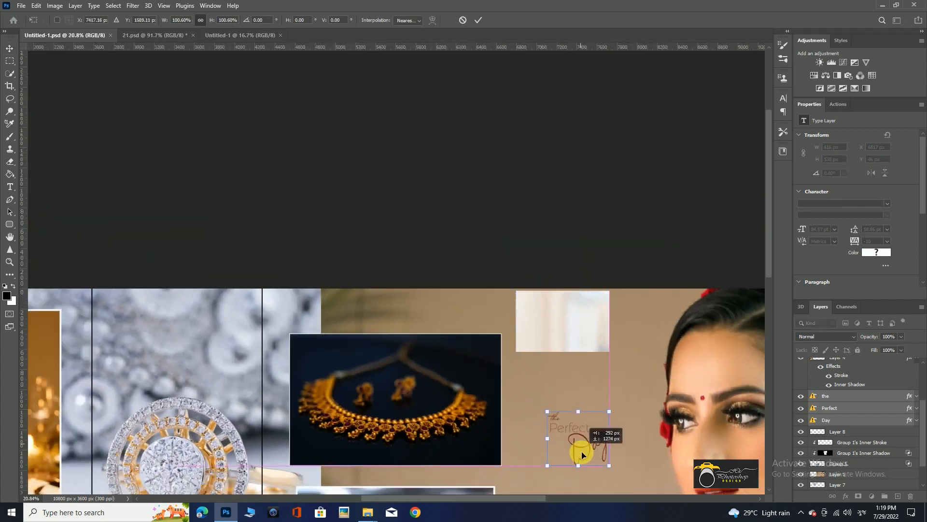
scroll(559, 356, down, 4)
mouse_move(500, 275)
mouse_down()
mouse_move(515, 288)
mouse_move(507, 285)
mouse_up()
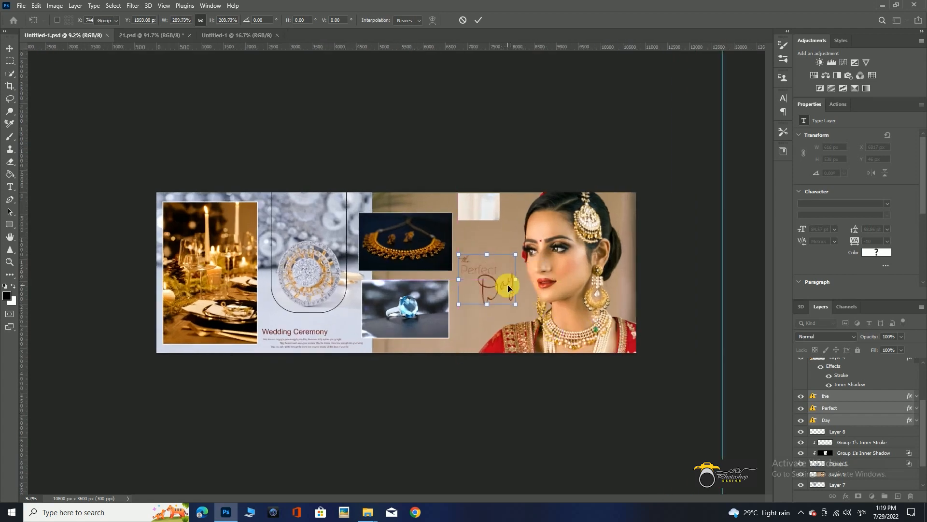
click(490, 145)
Delete the pale panel left at the upper edge of the bride photo.
click(487, 205)
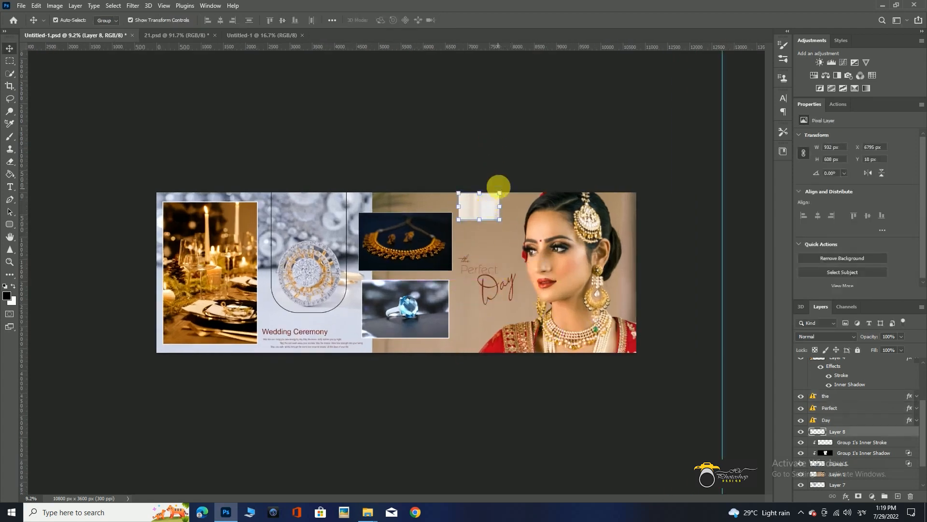
key(Delete)
click(508, 151)
Place the white "Wed Post 2022" text near the spread's upper edge above the lettering, scaled to about 120%.
drag(560, 292, 510, 313)
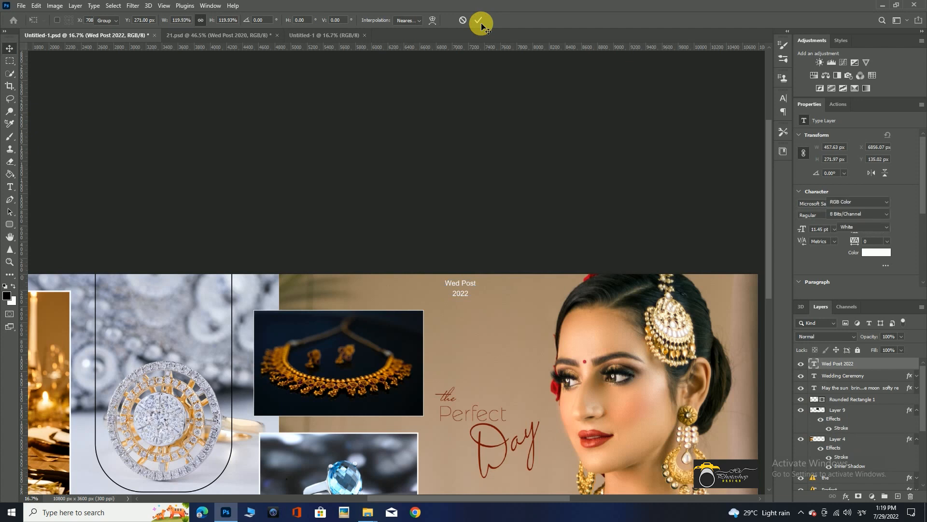
drag(559, 216, 526, 190)
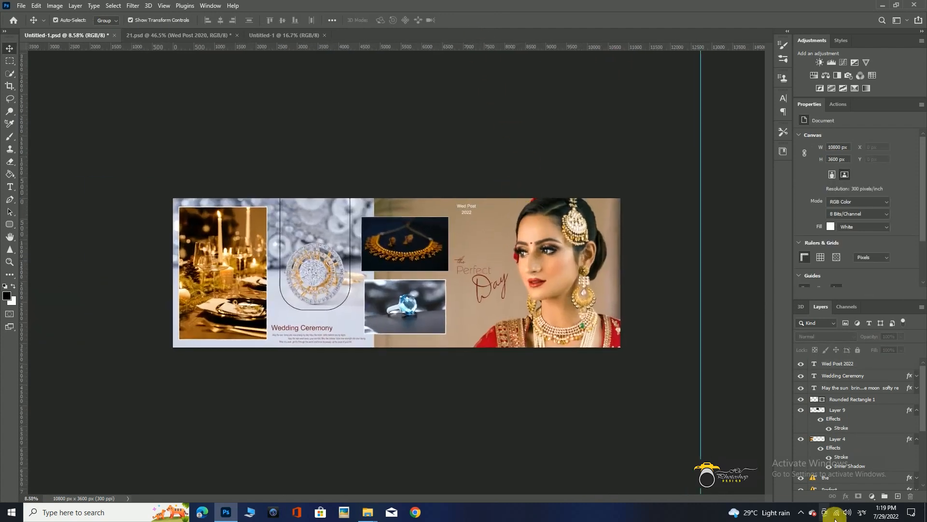